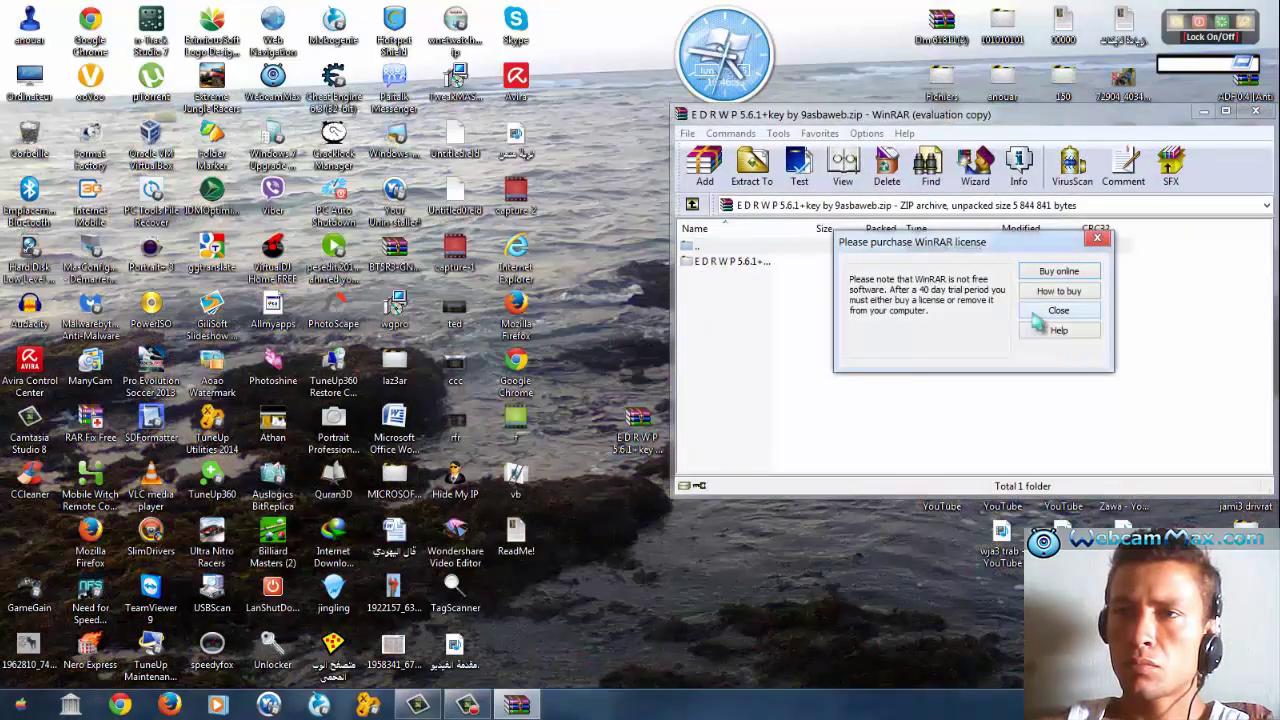
# Step: Dismiss the licence reminder, open the archive's folder and run fo-dr561.exe
pyautogui.click(1050, 312)
pyautogui.doubleClick(745, 262)
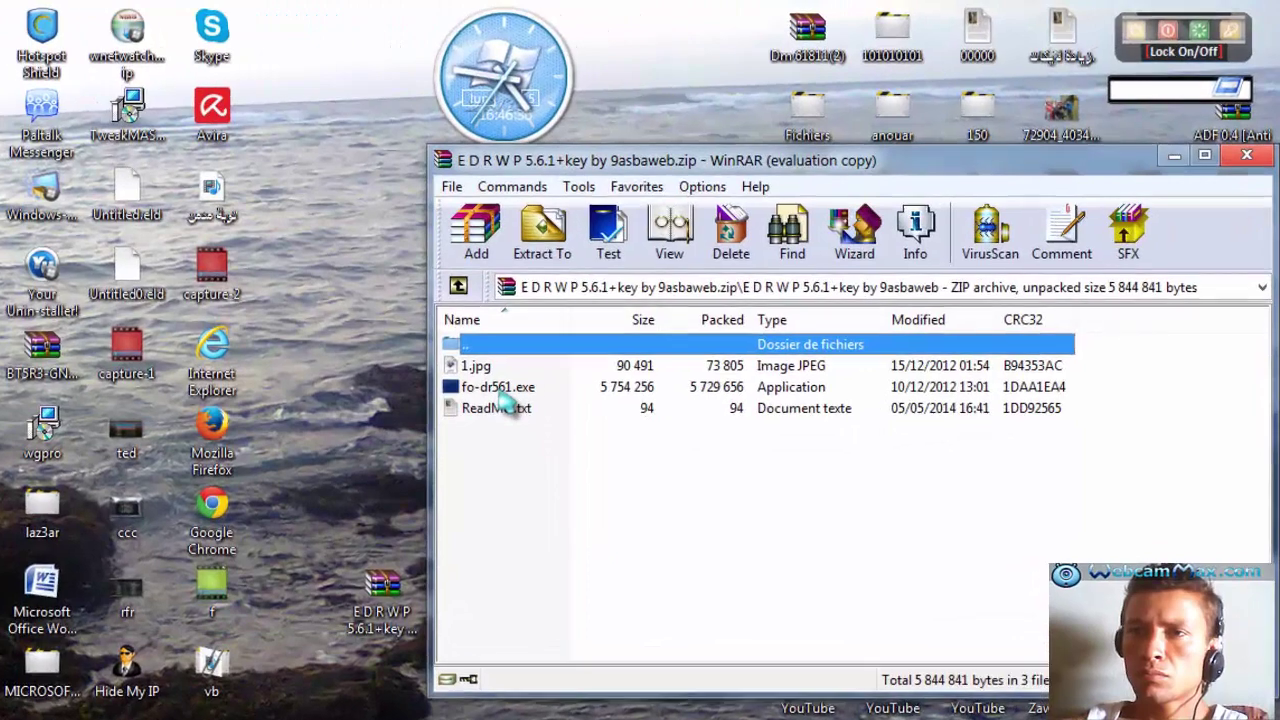
pyautogui.click(494, 390)
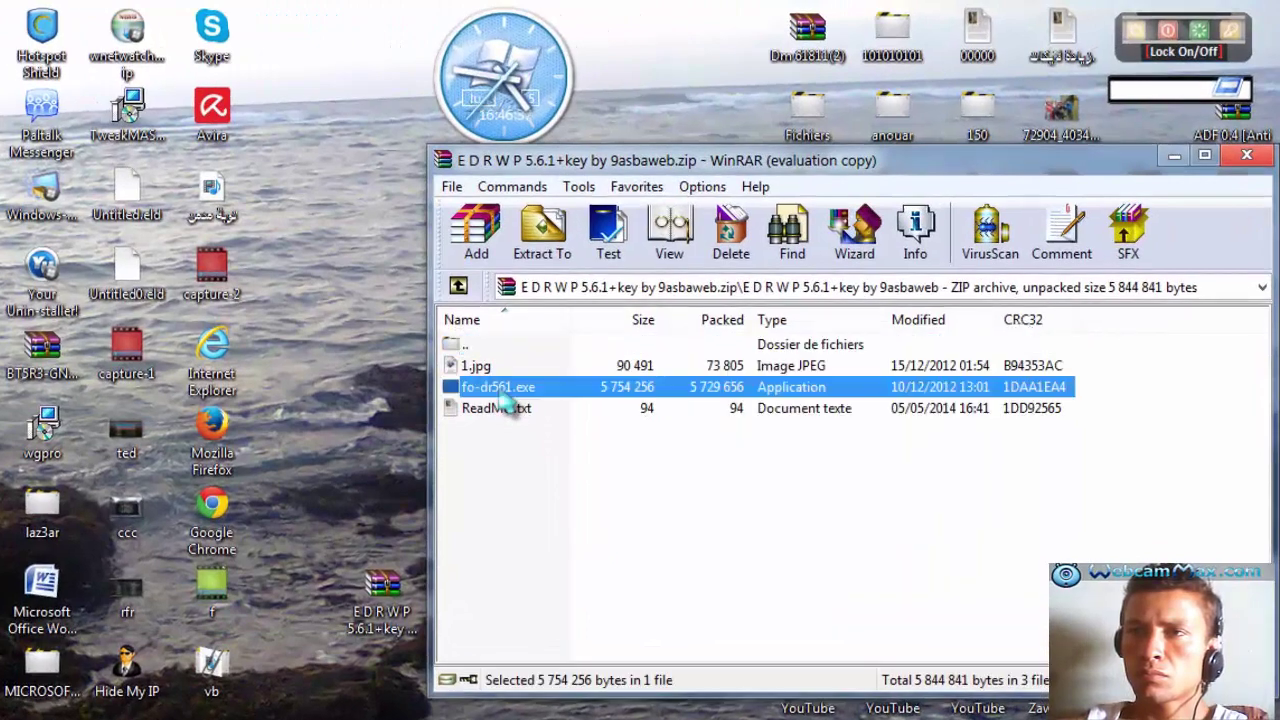
pyautogui.doubleClick(497, 393)
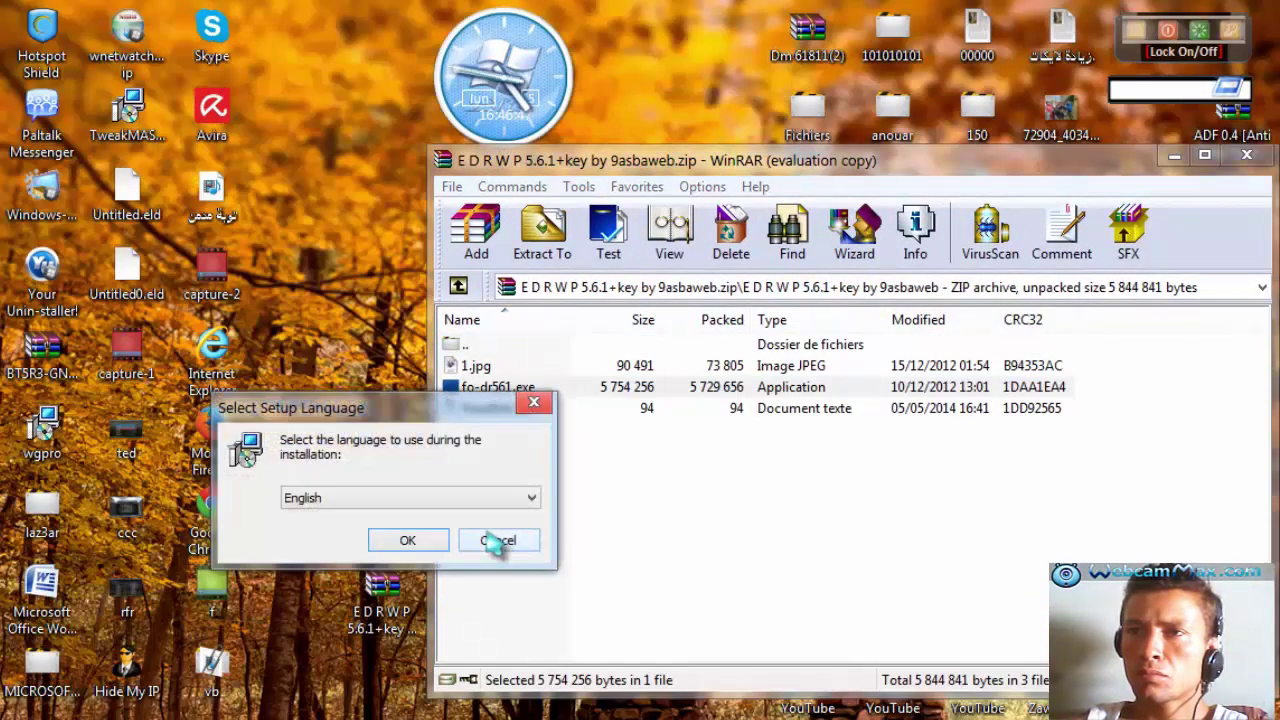
# Step: Confirm English as the setup language for the installation
pyautogui.click(518, 503)
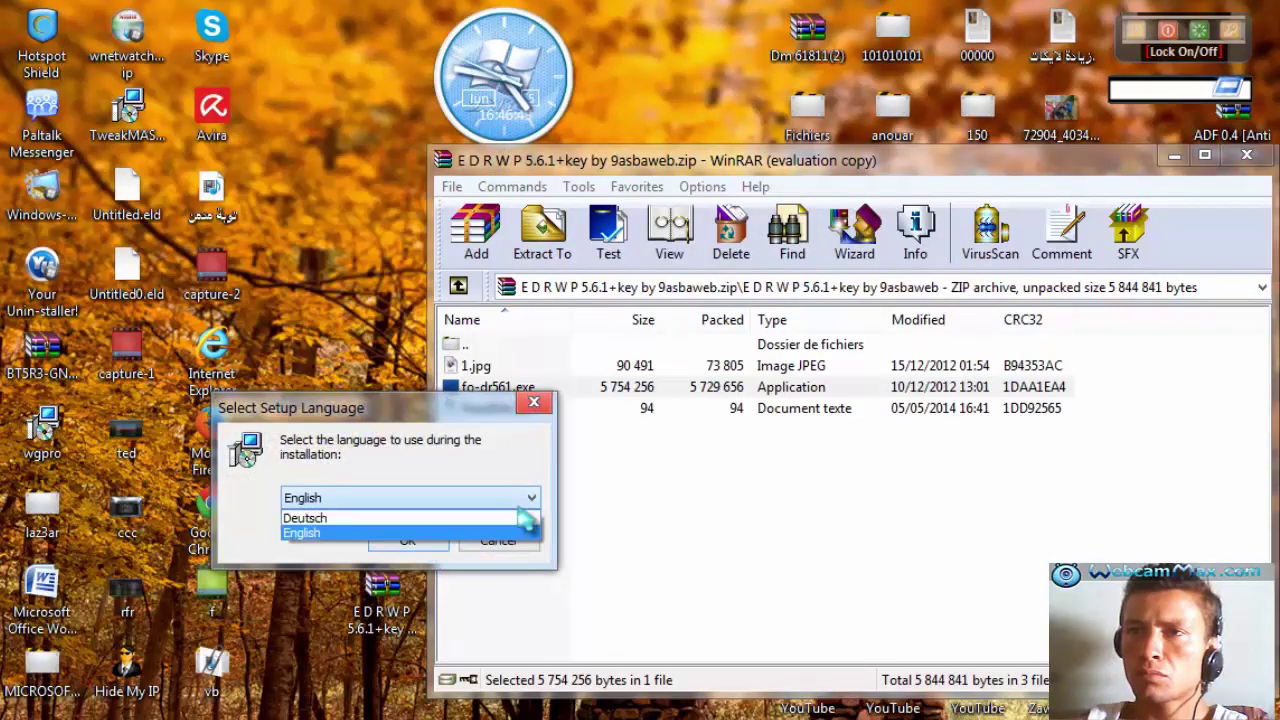
pyautogui.click(518, 503)
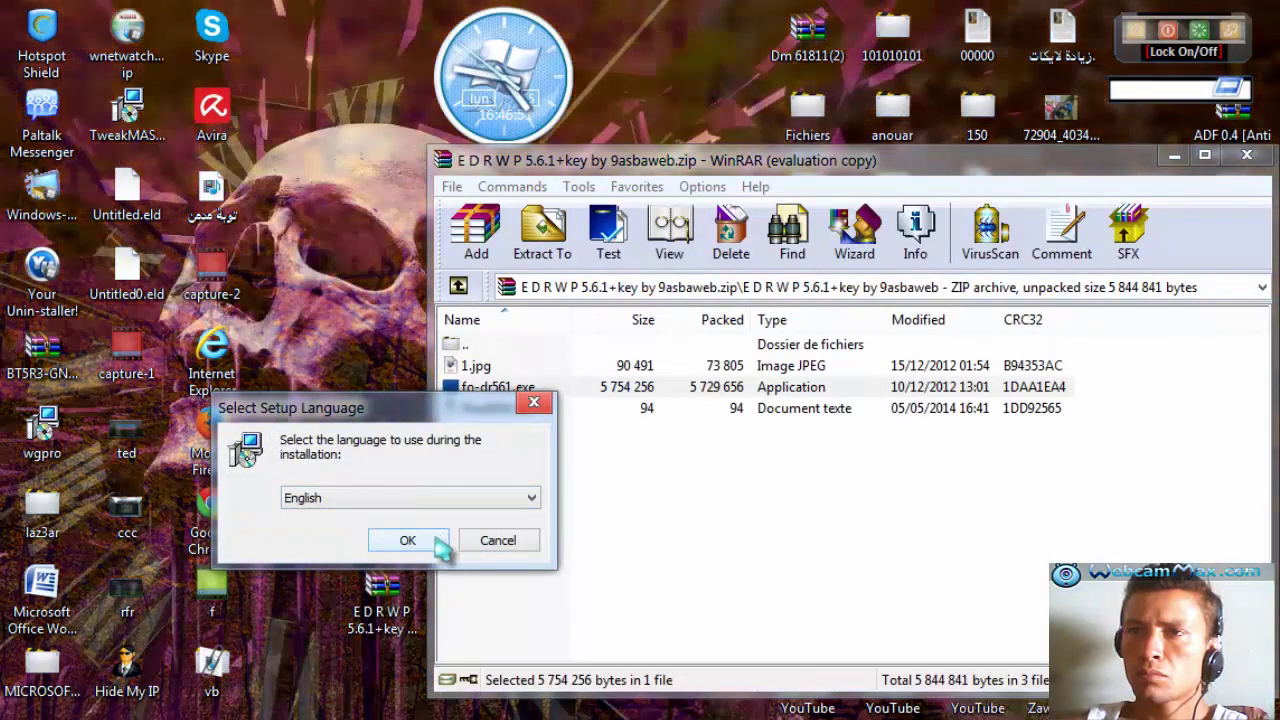
pyautogui.click(443, 541)
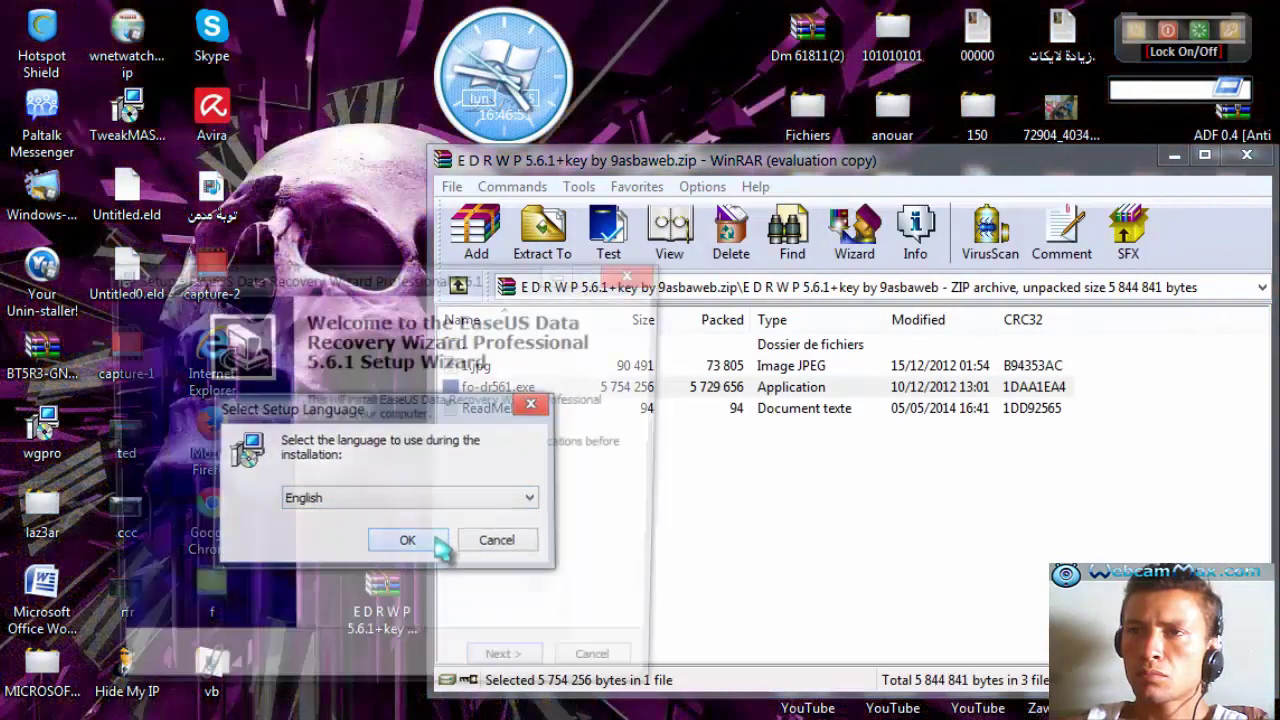
# Step: Proceed past the setup welcome page and accept the license agreement
pyautogui.click(510, 672)
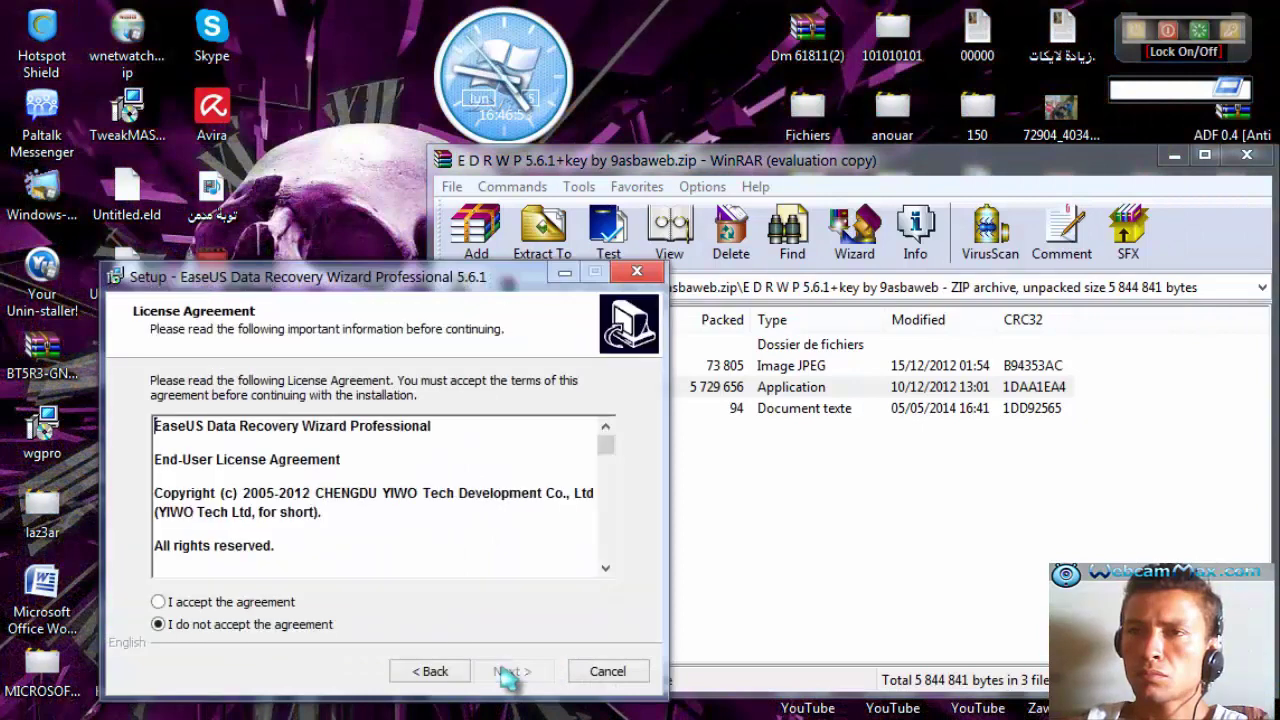
pyautogui.click(258, 604)
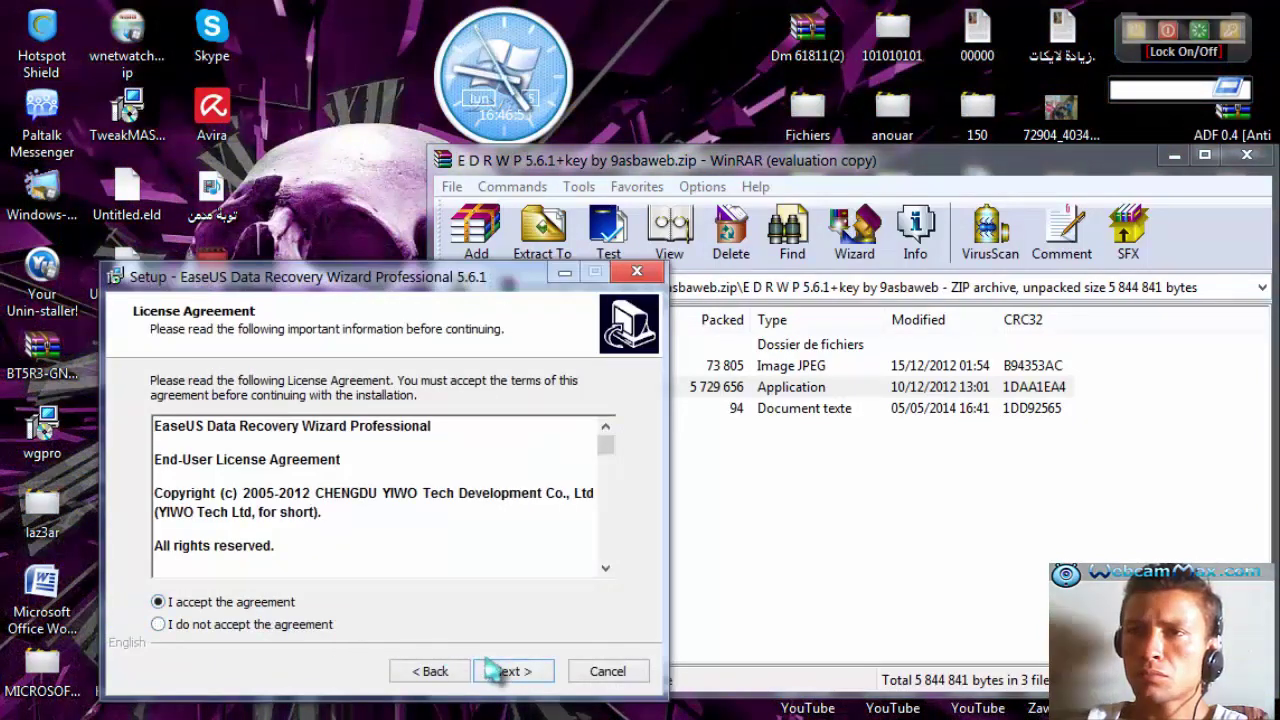
pyautogui.click(512, 672)
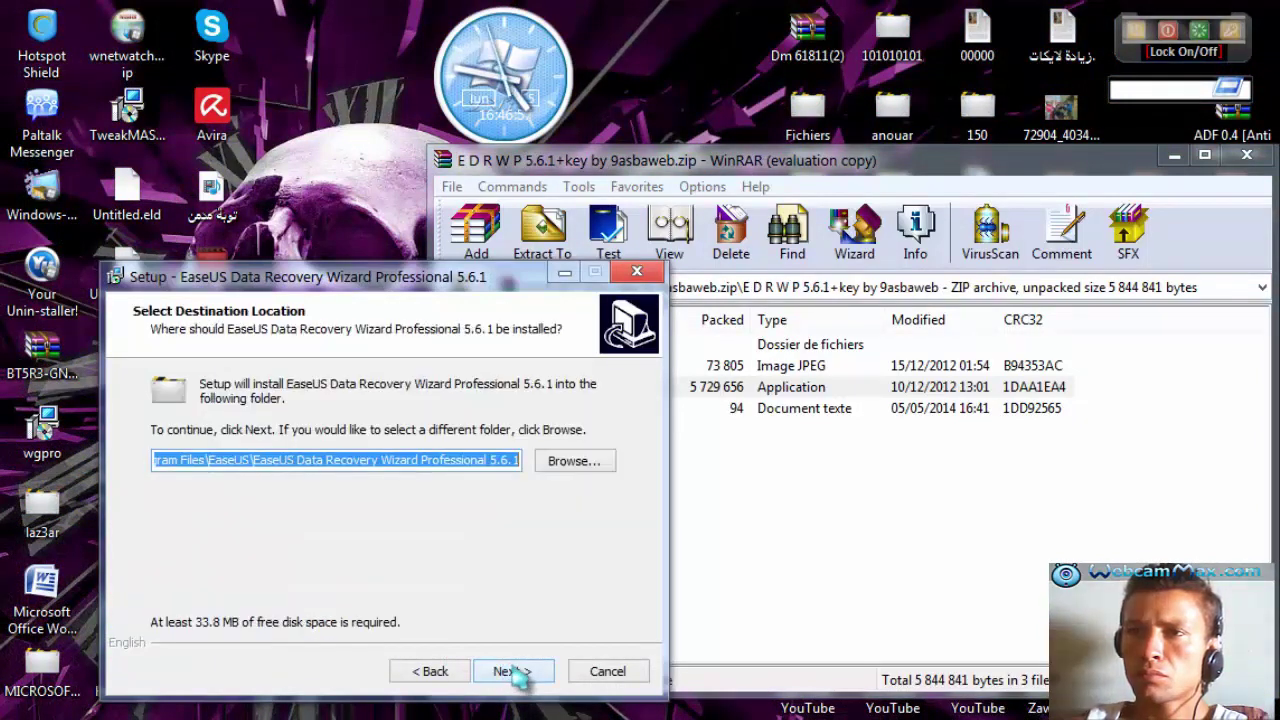
# Step: Keep the default installation folder and confirm that the install location caution has been read
pyautogui.click(512, 672)
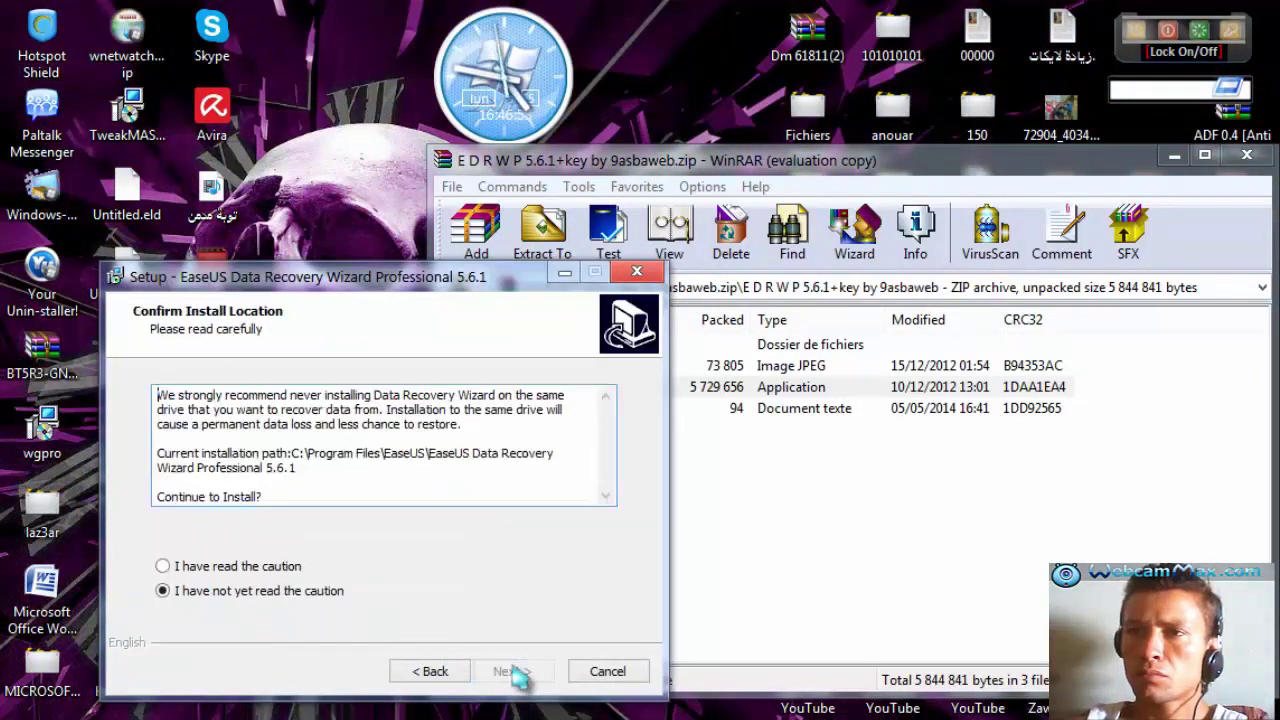
pyautogui.click(242, 567)
pyautogui.click(512, 672)
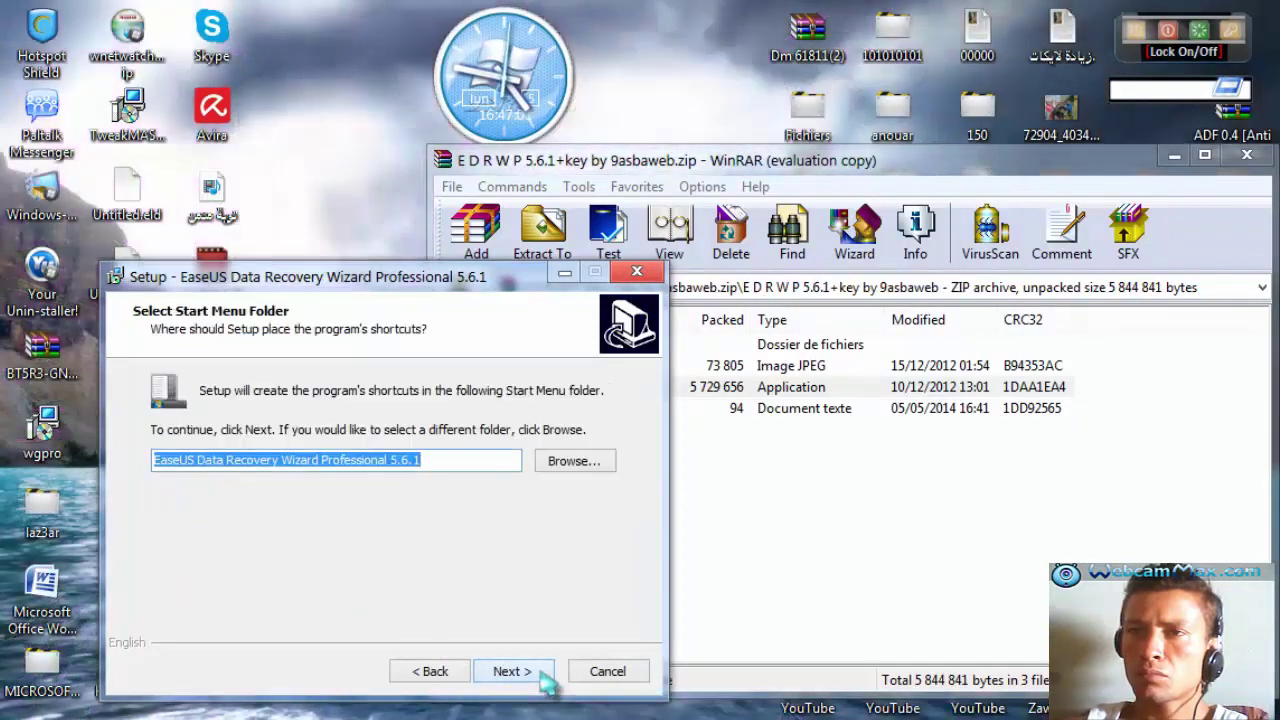
# Step: Keep the default Start Menu folder and desktop icon option, and install EaseUS Data Recovery Wizard Professional 5.6.1 through to completion
pyautogui.click(512, 672)
pyautogui.click(540, 676)
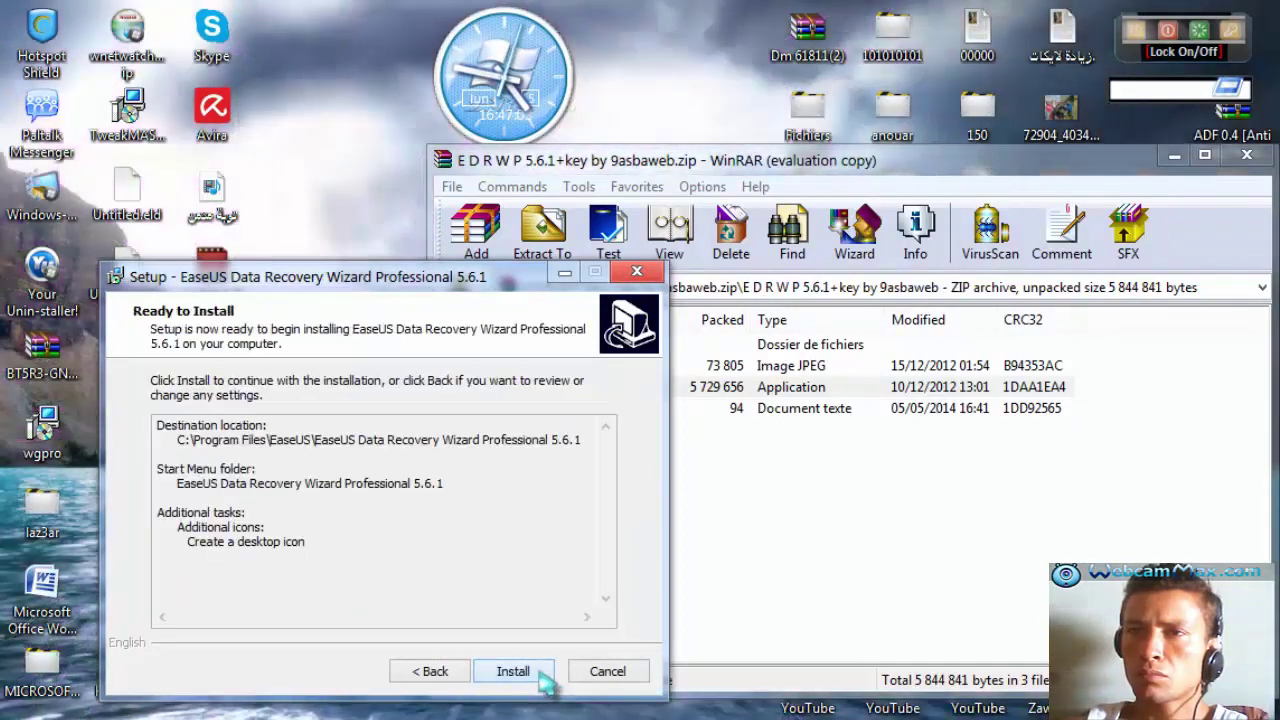
pyautogui.click(540, 676)
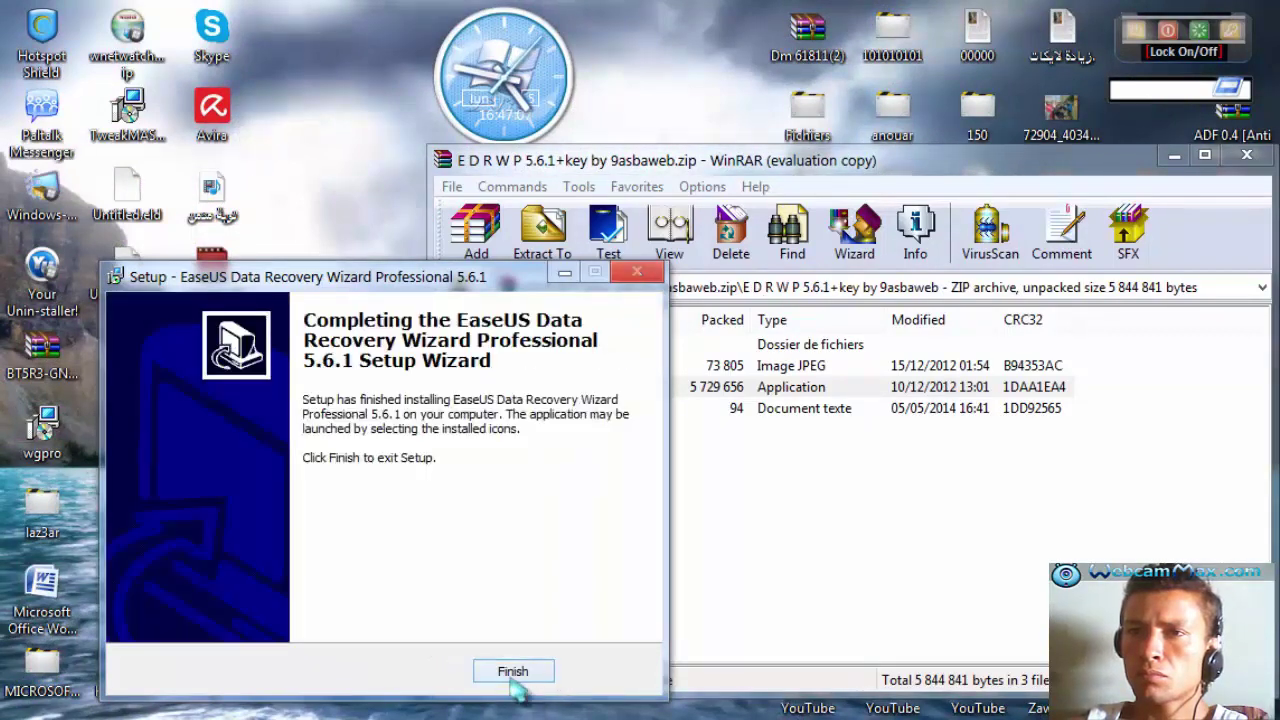
pyautogui.click(512, 676)
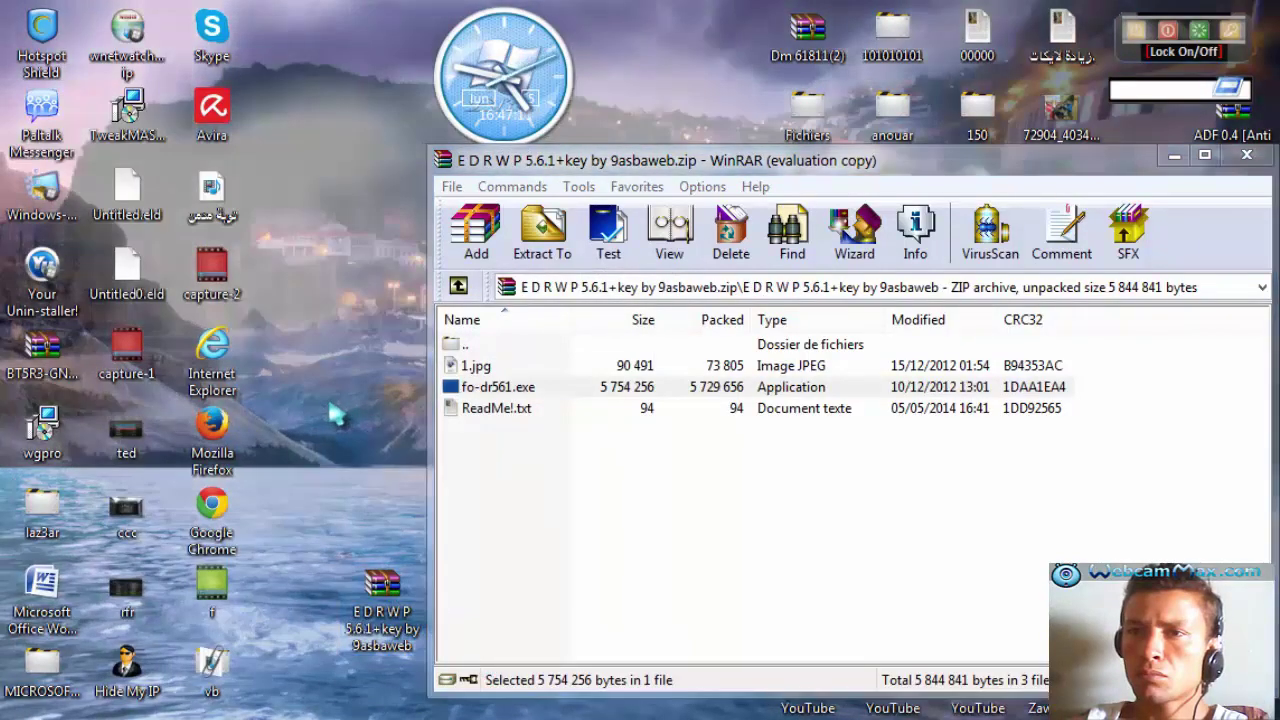
# Step: Refresh the desktop and move the archive window higher on the screen
pyautogui.rightClick(337, 415)
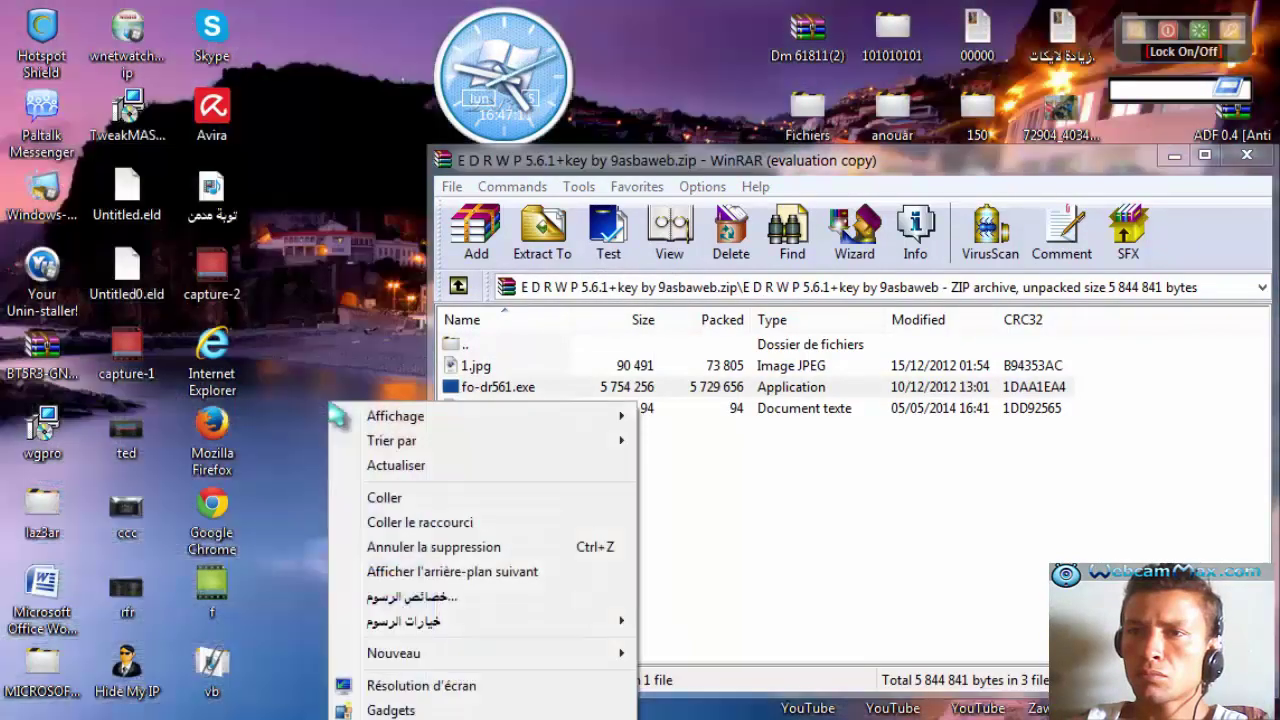
pyautogui.click(537, 463)
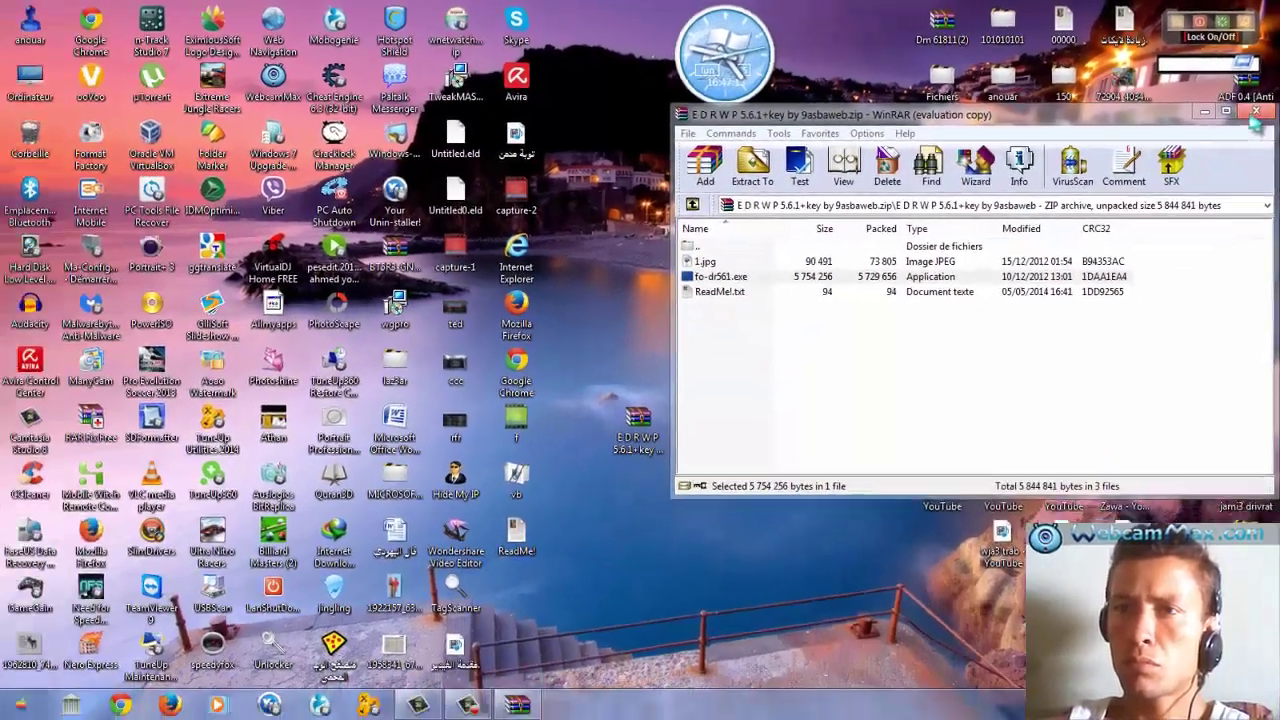
pyautogui.click(1095, 100)
pyautogui.moveTo(1094, 98); pyautogui.dragTo(1070, 63)
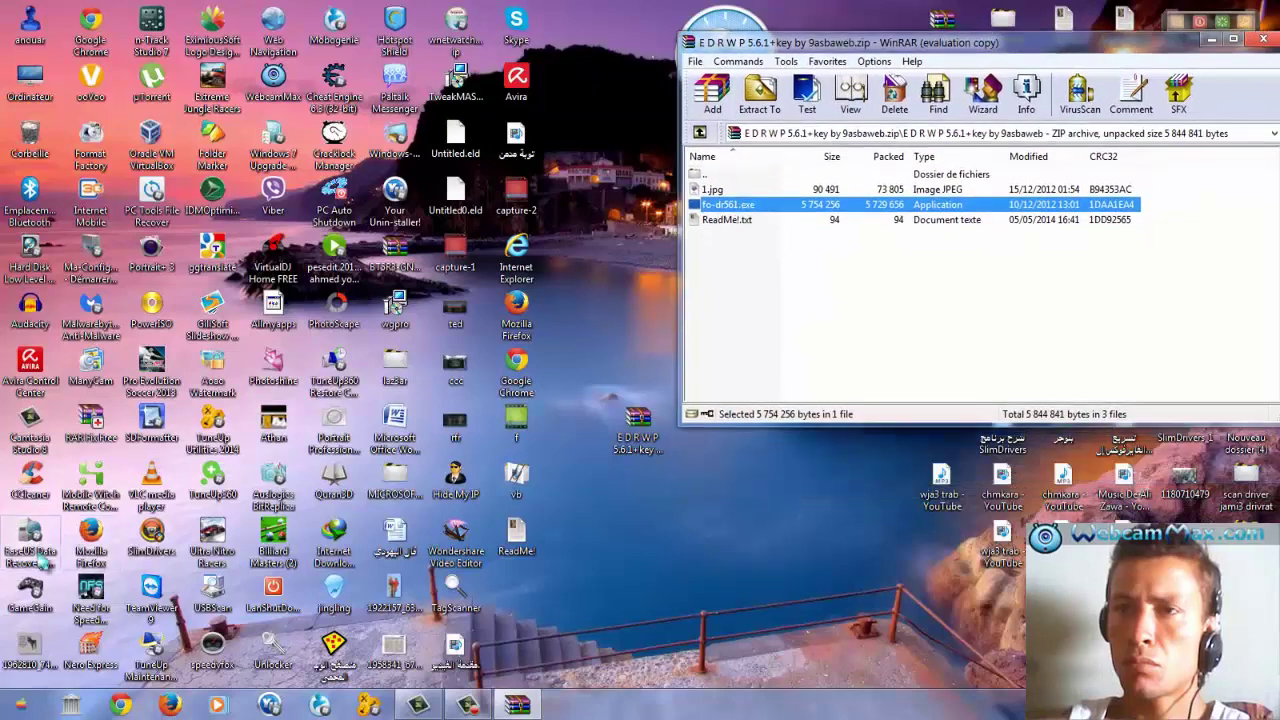
# Step: Move the EaseUS Data Recovery shortcut to free desktop space, launch the program and open its registration dialog
pyautogui.moveTo(36, 551); pyautogui.dragTo(660, 572)
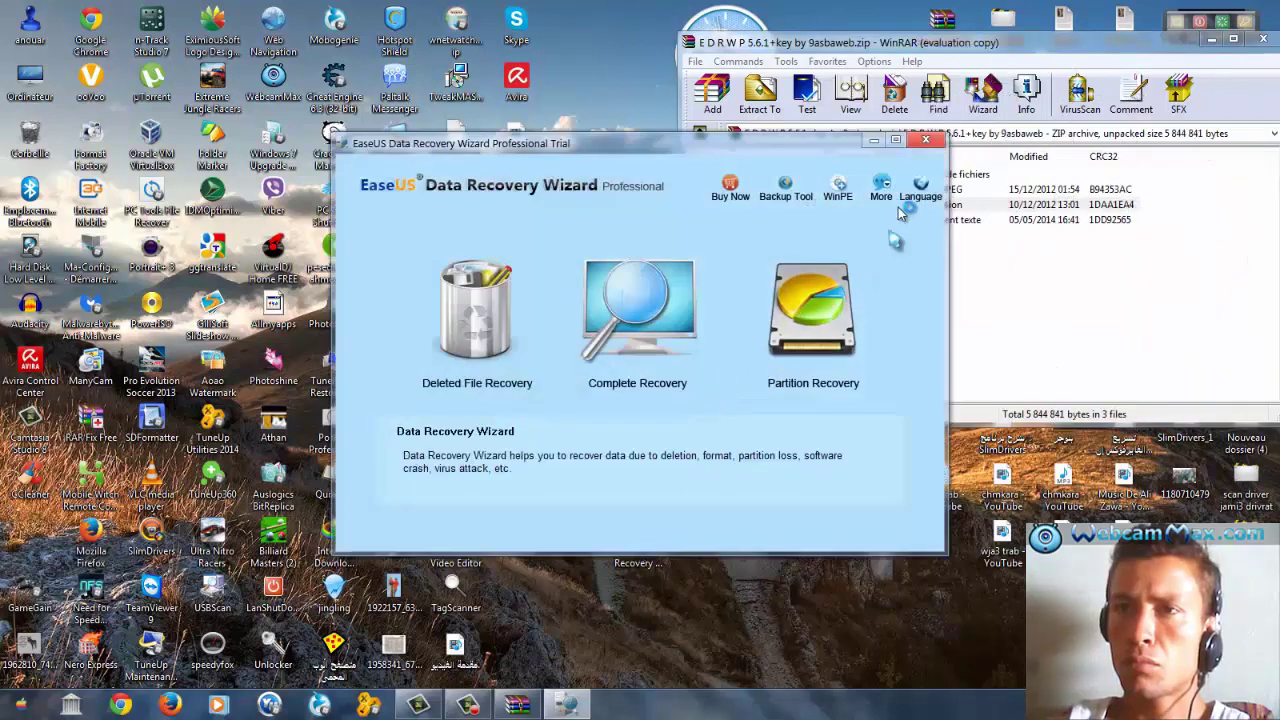
pyautogui.click(882, 198)
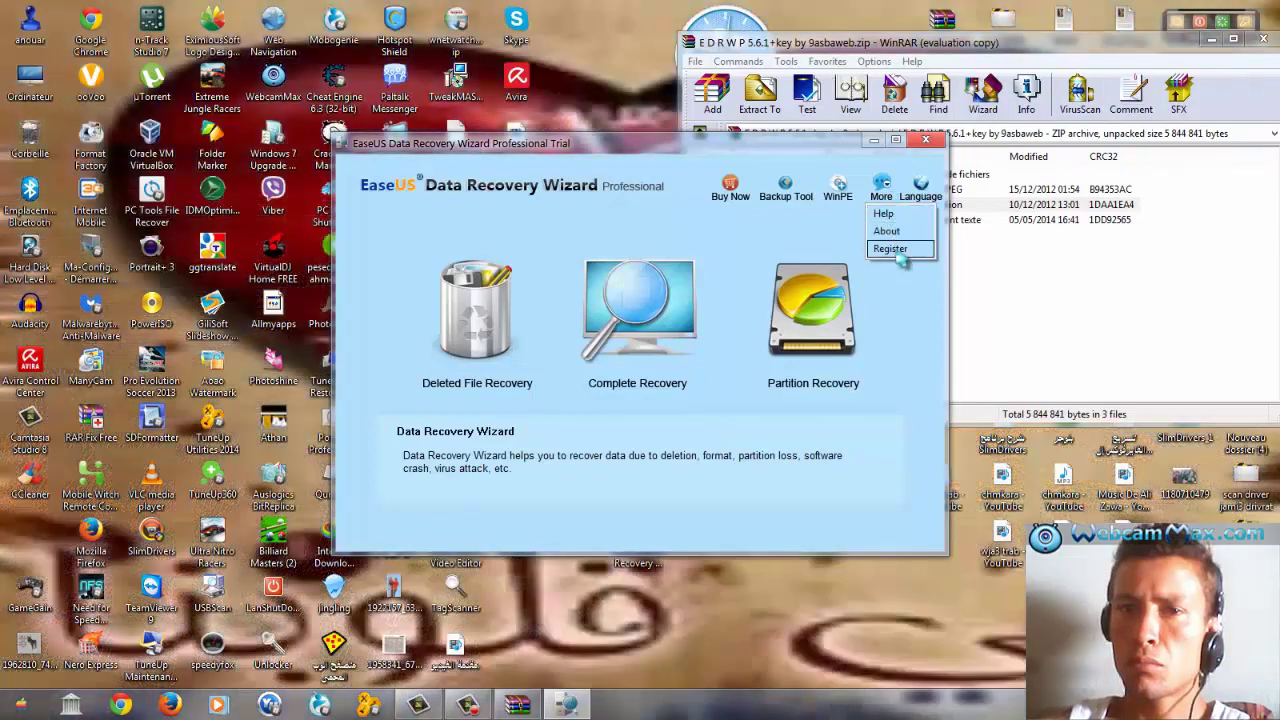
pyautogui.click(895, 250)
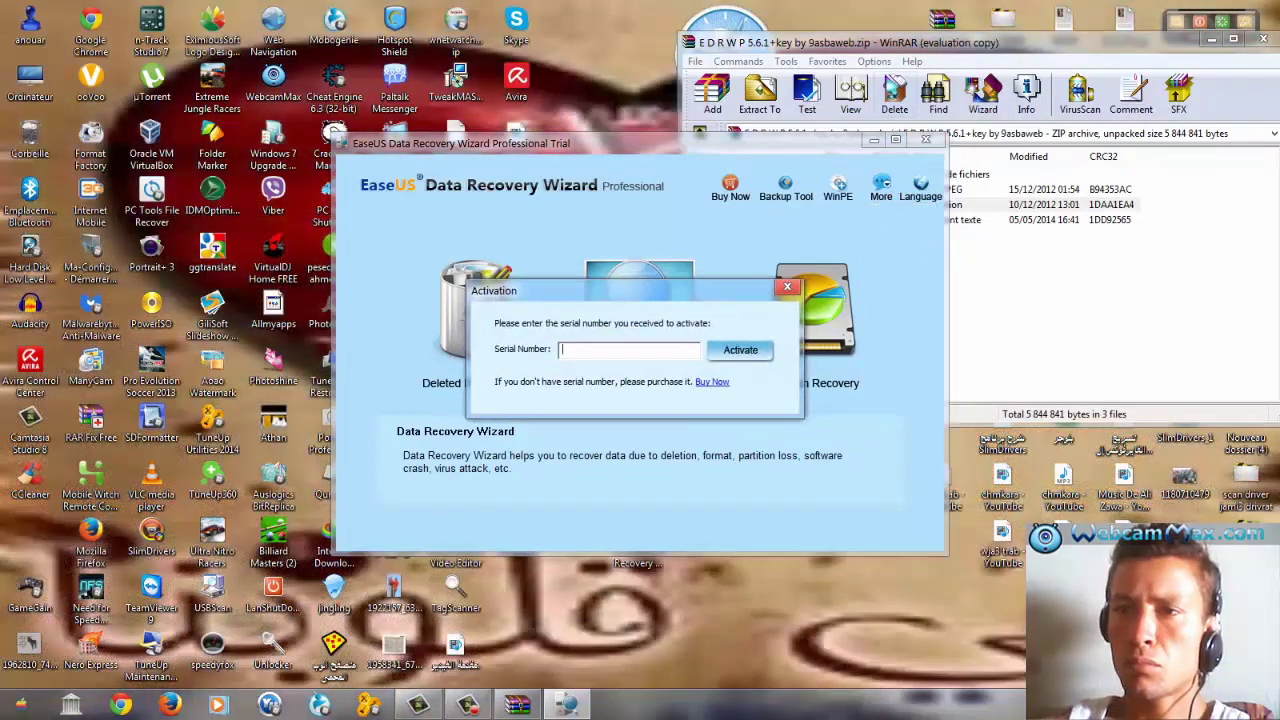
# Step: Open ReadMe!.txt from the archive and move its window lower on the screen
pyautogui.moveTo(882, 45); pyautogui.dragTo(1091, 80)
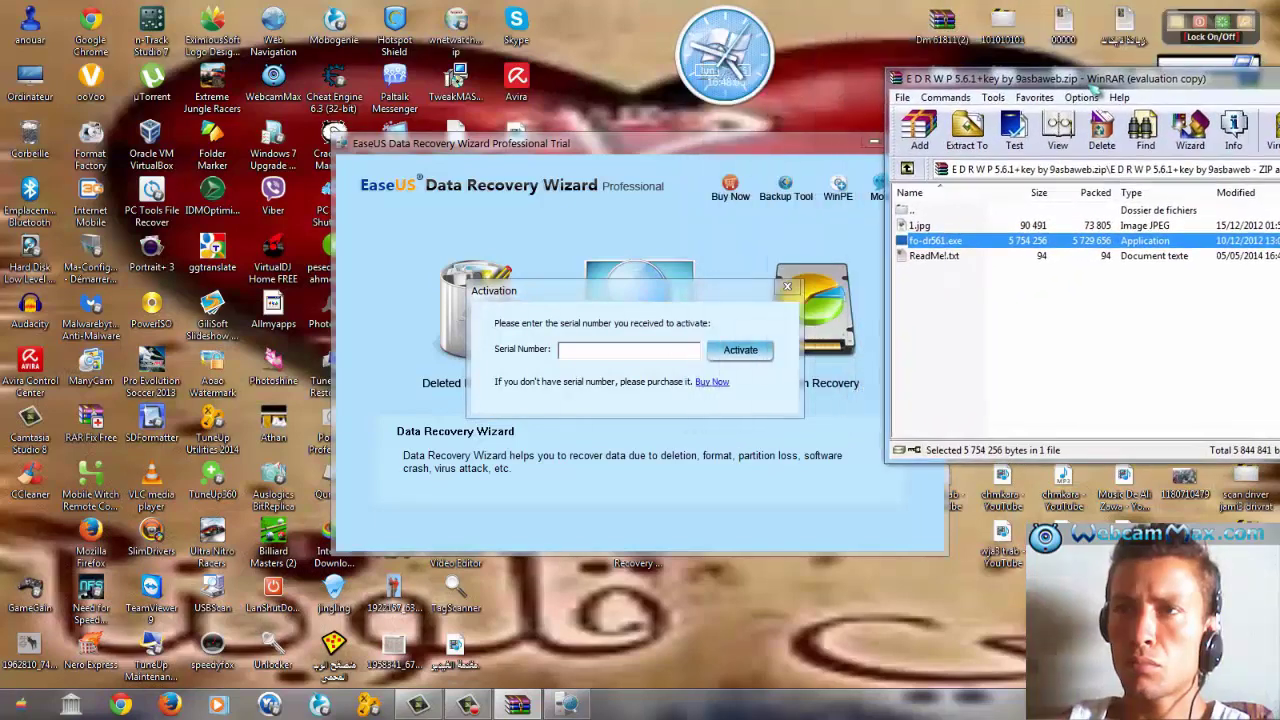
pyautogui.doubleClick(925, 256)
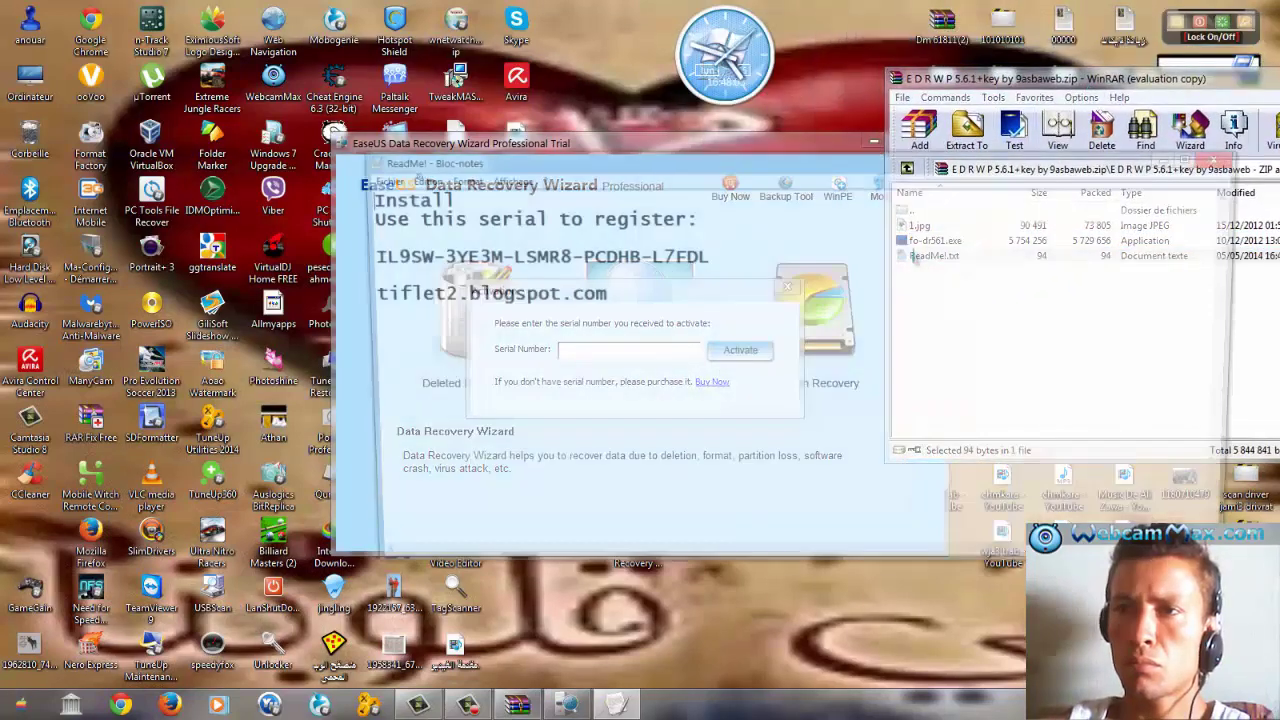
pyautogui.moveTo(722, 167); pyautogui.dragTo(693, 298)
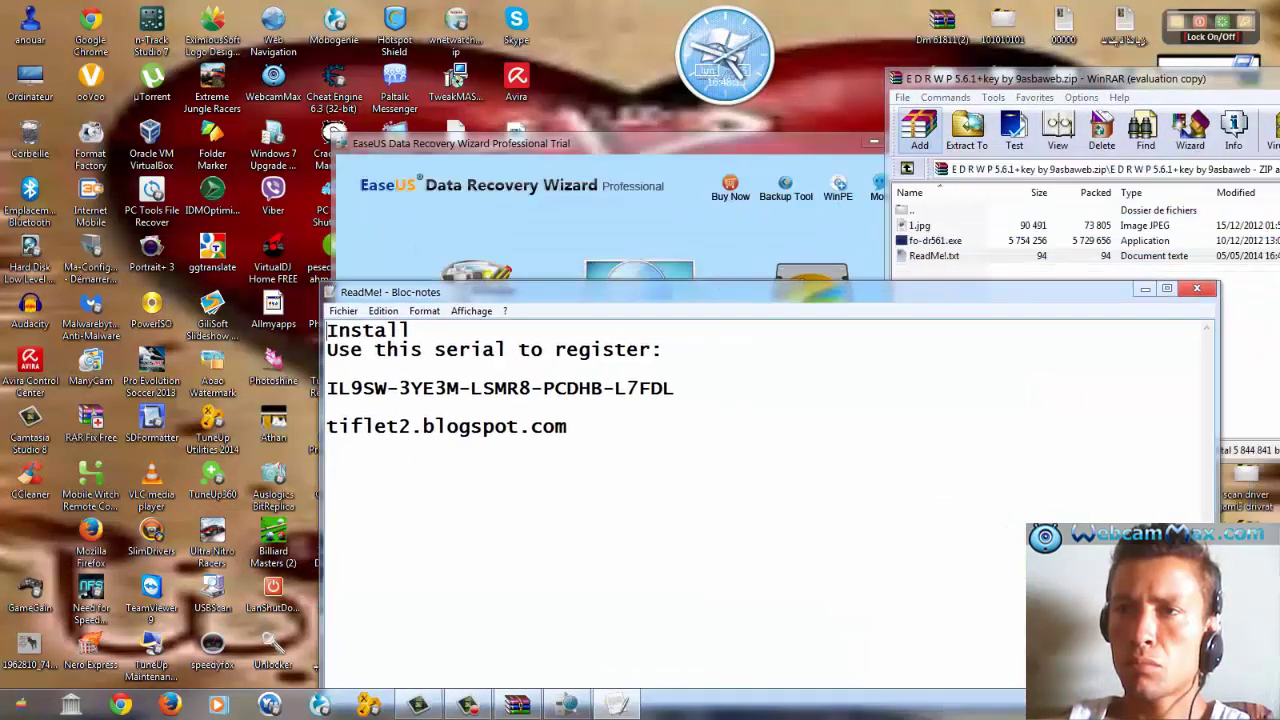
# Step: Close the archive window and place the ReadMe! text window below the Activation dialog
pyautogui.moveTo(985, 82); pyautogui.dragTo(615, 80)
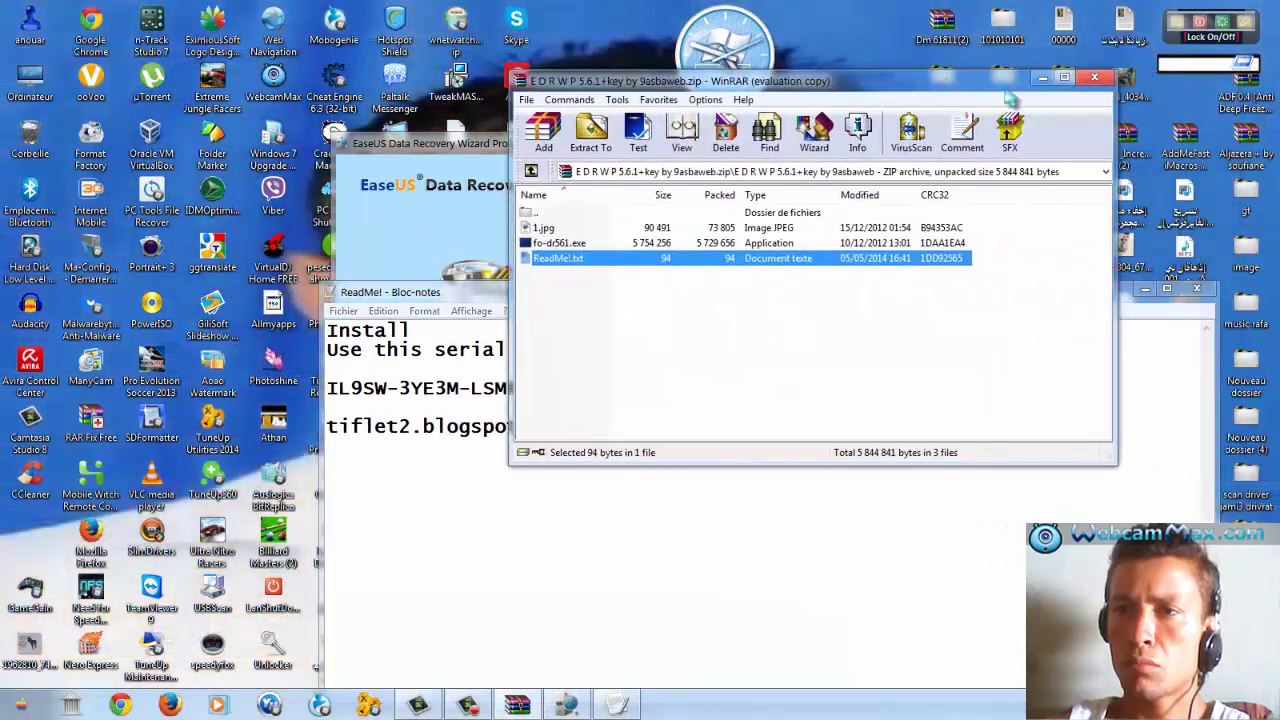
pyautogui.click(1097, 79)
pyautogui.moveTo(922, 298); pyautogui.dragTo(1032, 454)
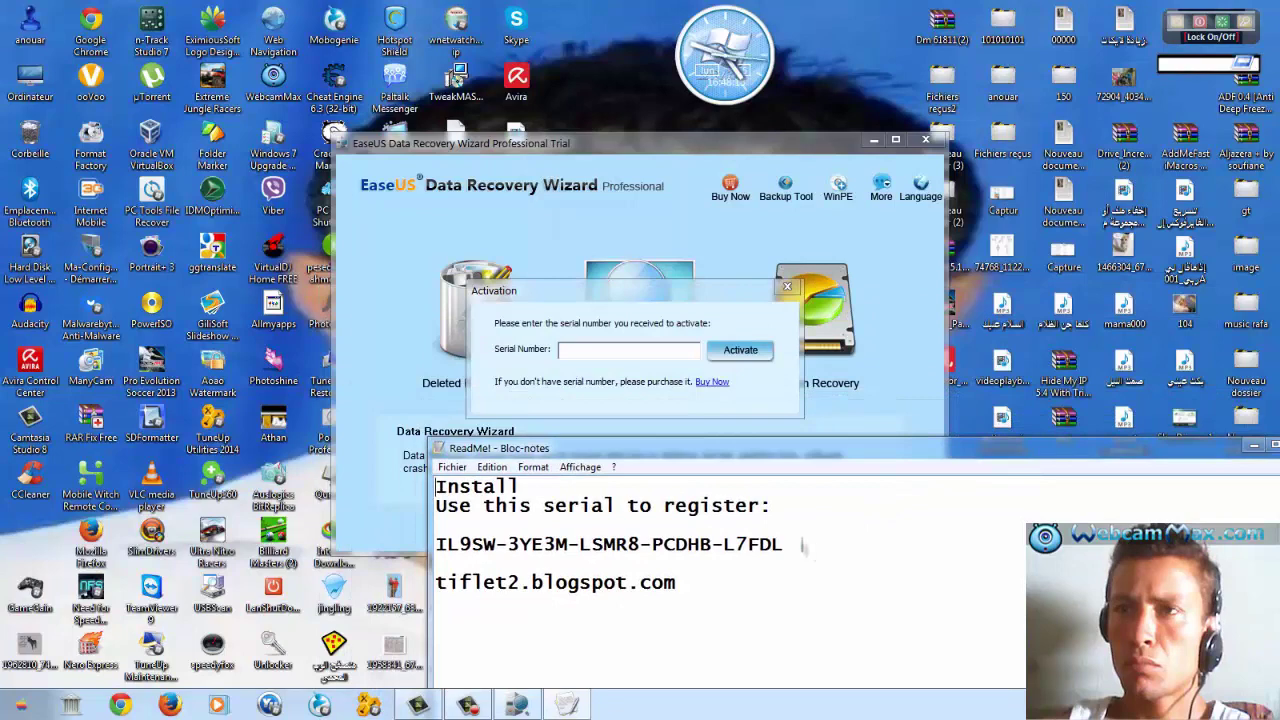
# Step: Copy the serial number from the ReadMe! text file
pyautogui.moveTo(803, 545); pyautogui.dragTo(447, 545)
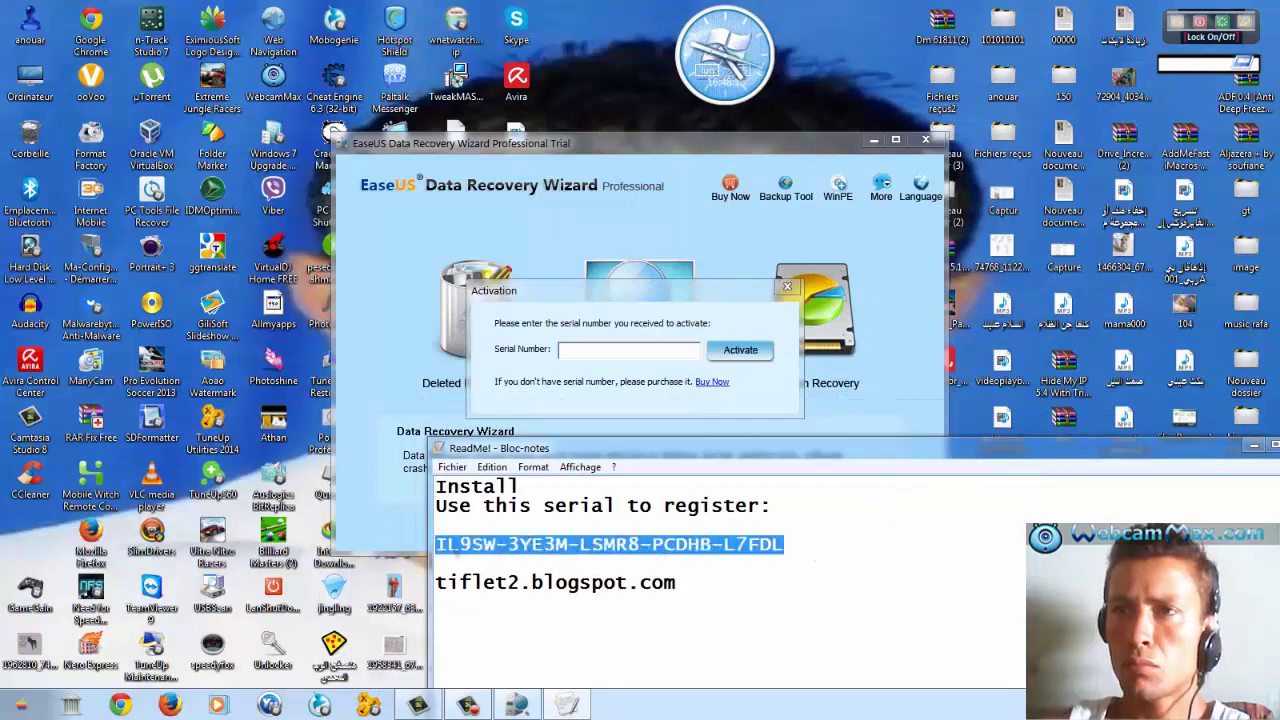
pyautogui.rightClick(456, 545)
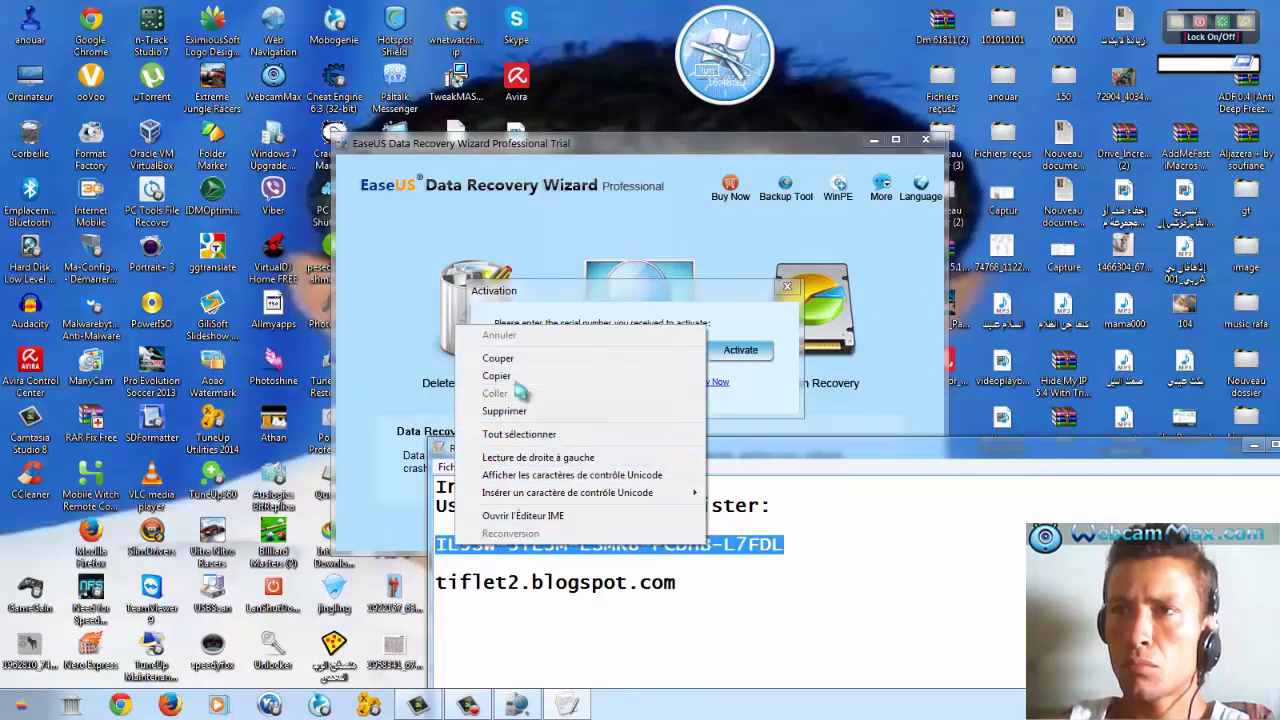
pyautogui.click(508, 377)
# Step: Paste the copied serial number into the Activation dialog's Serial Number field and activate the program
pyautogui.click(597, 353)
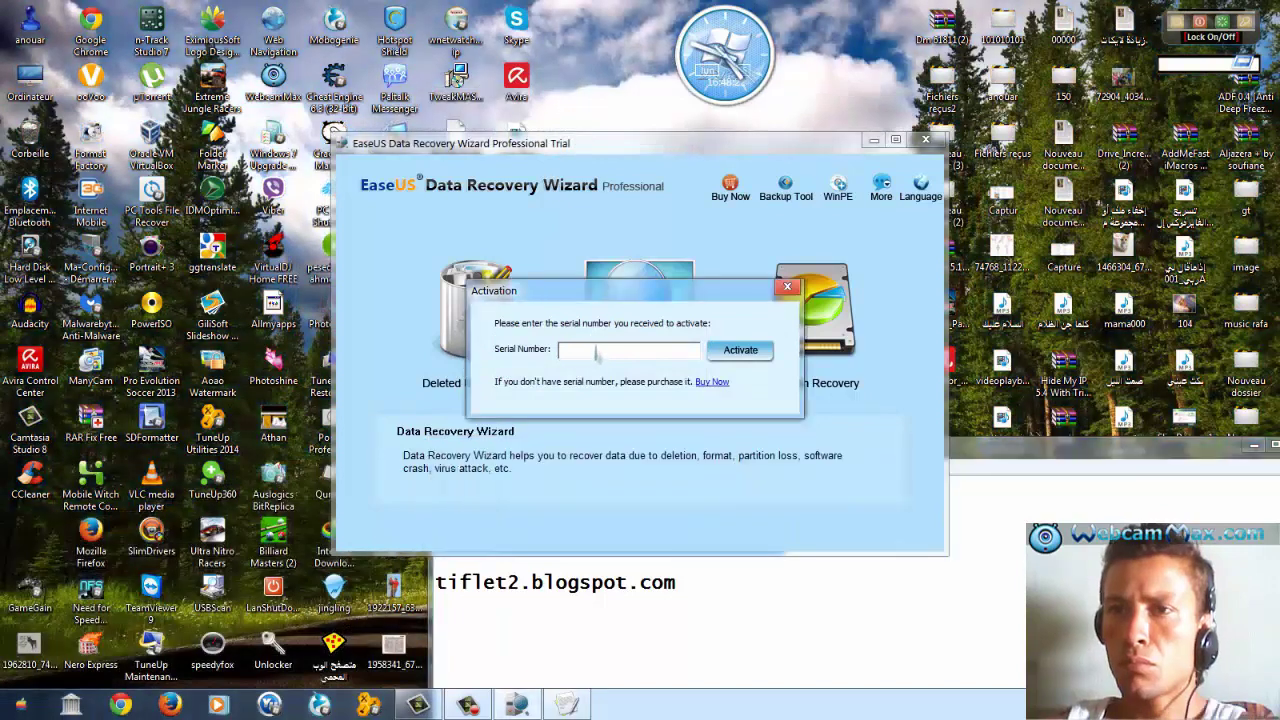
pyautogui.rightClick(596, 350)
pyautogui.click(655, 422)
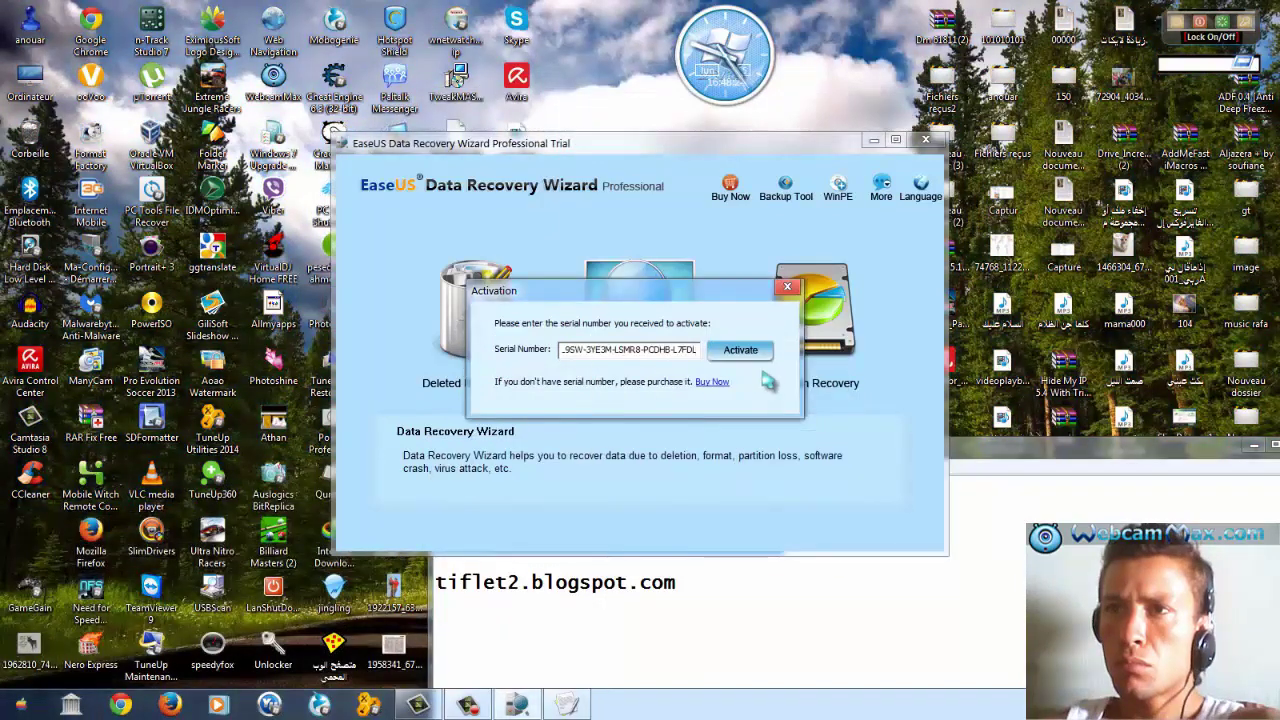
pyautogui.click(740, 350)
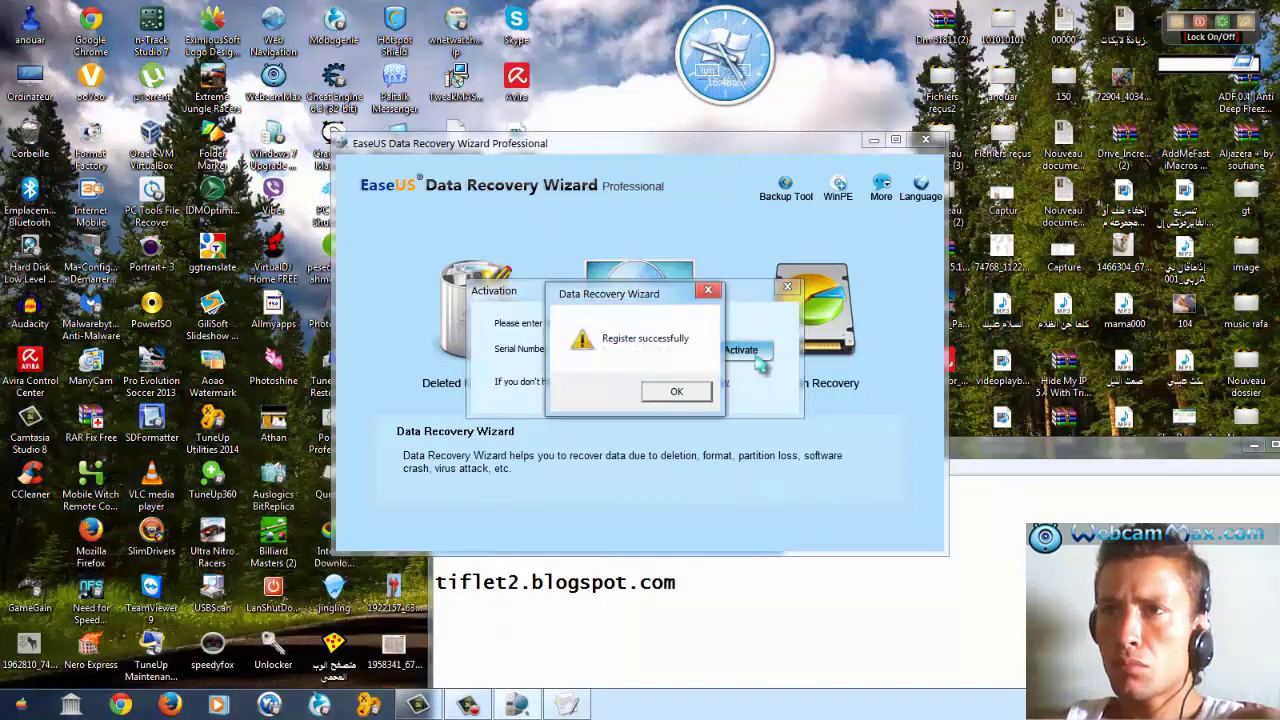
pyautogui.click(688, 394)
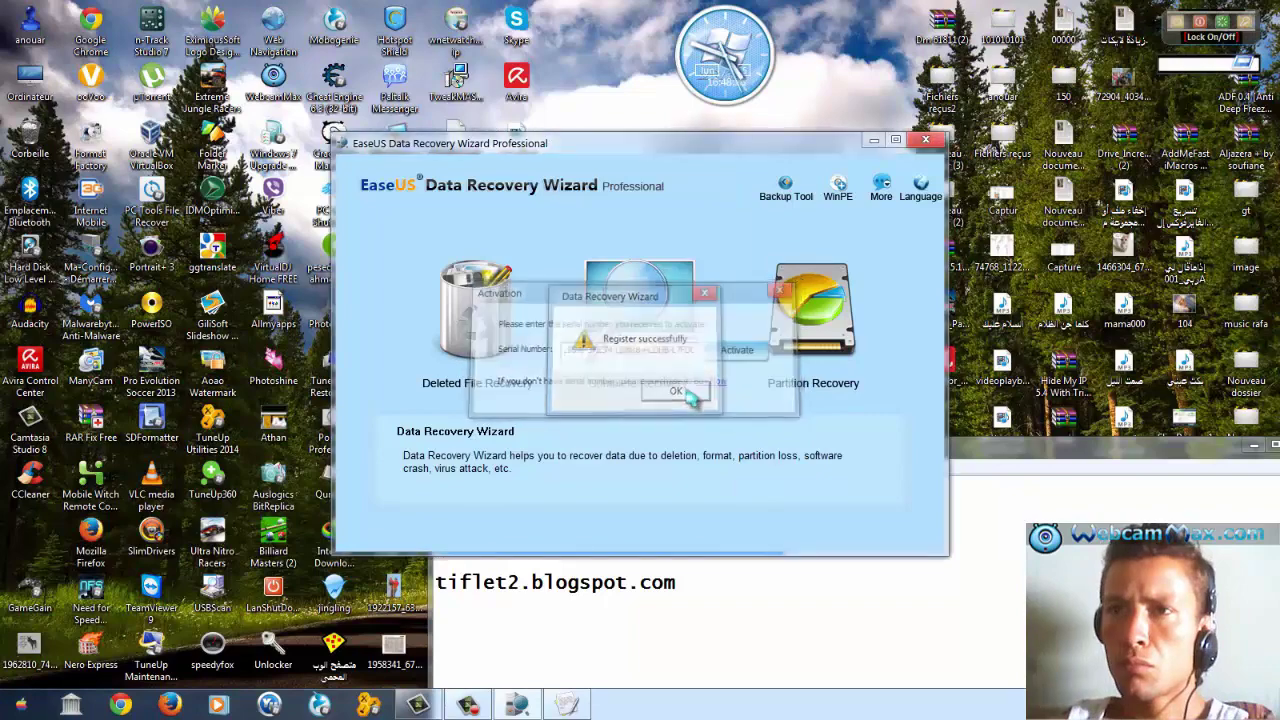
# Step: Check the program's registration status through its Register command
pyautogui.click(884, 196)
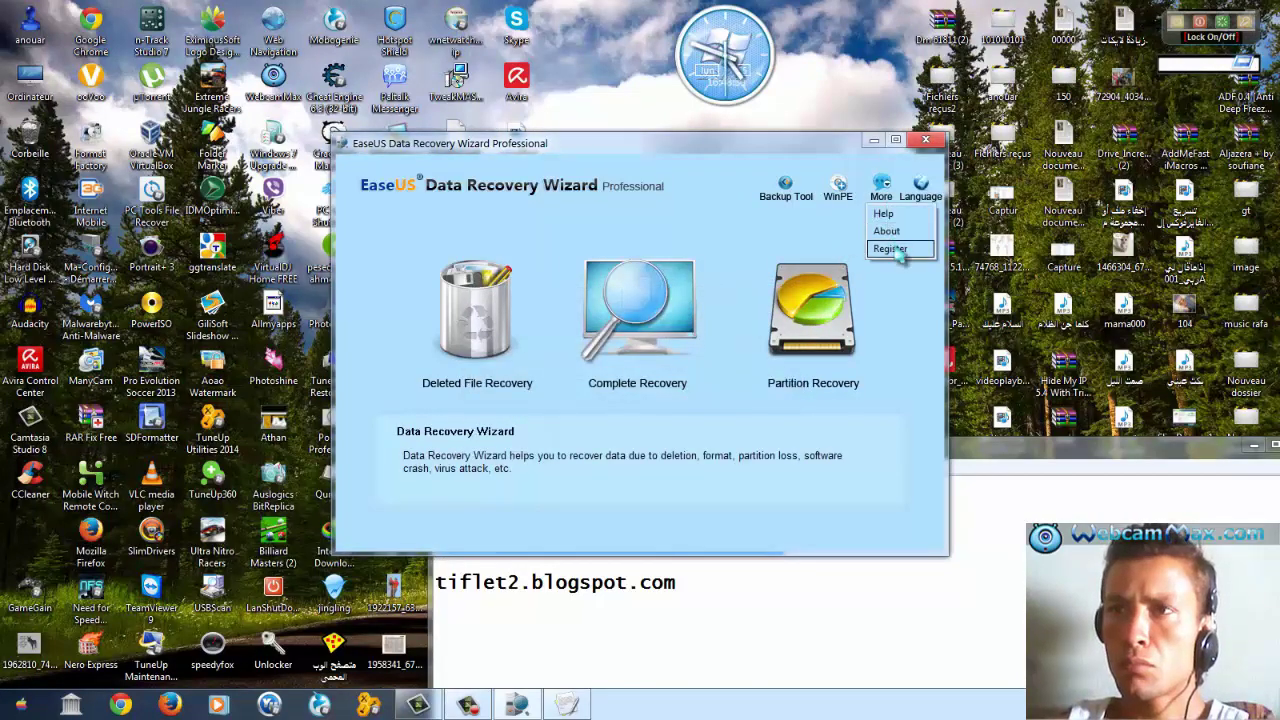
pyautogui.click(898, 246)
pyautogui.click(703, 390)
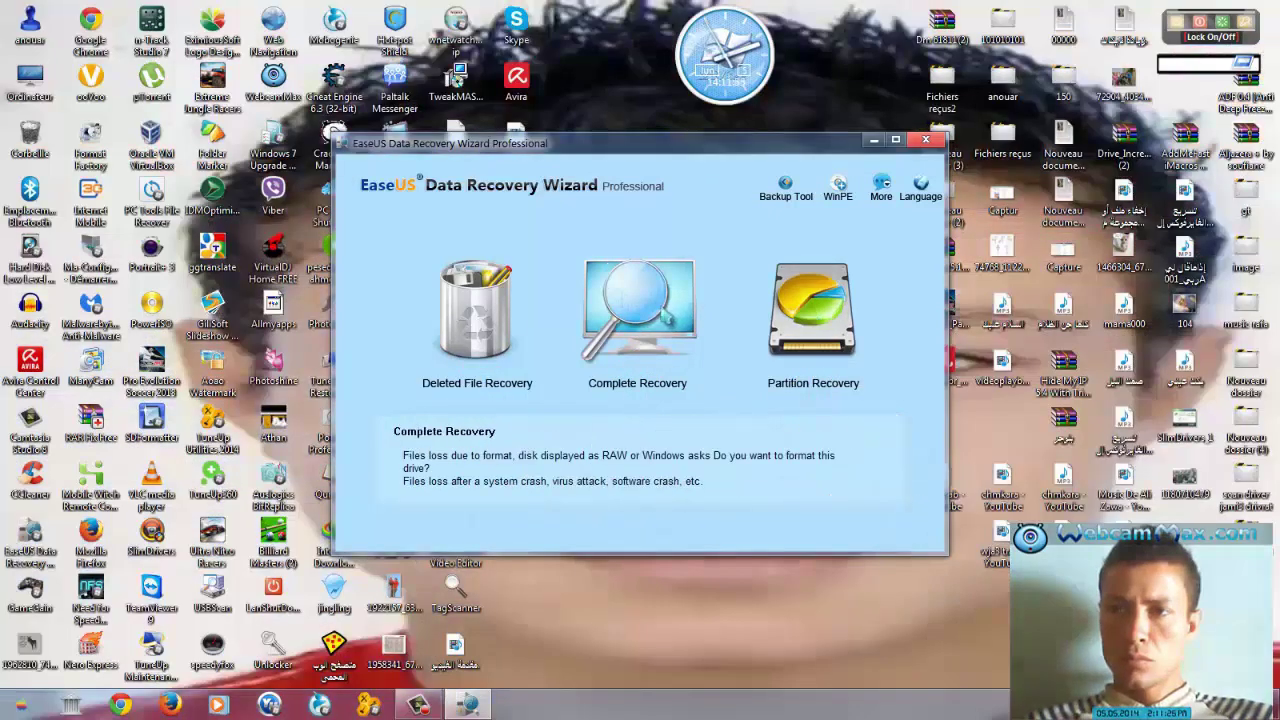
# Step: Start a Complete Recovery that searches lost files by types, with only Camera, Music, Video and Text selected, and continue to the partition list
pyautogui.click(665, 316)
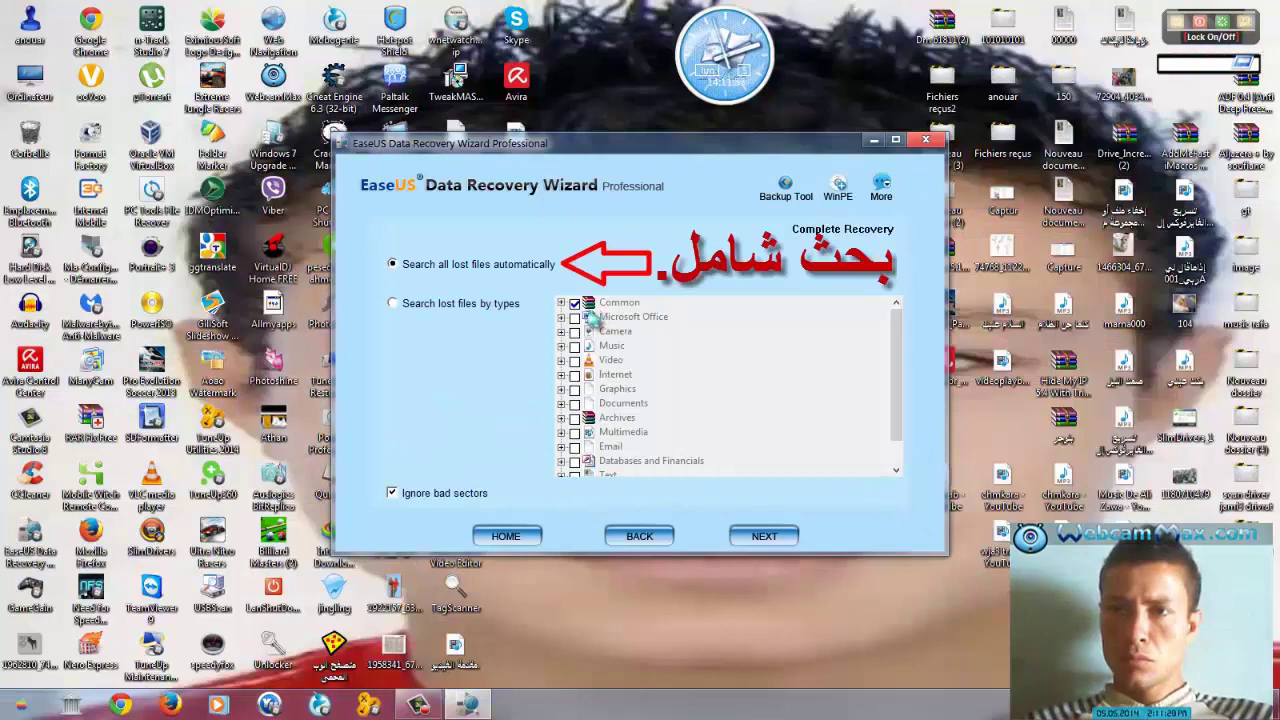
pyautogui.click(394, 307)
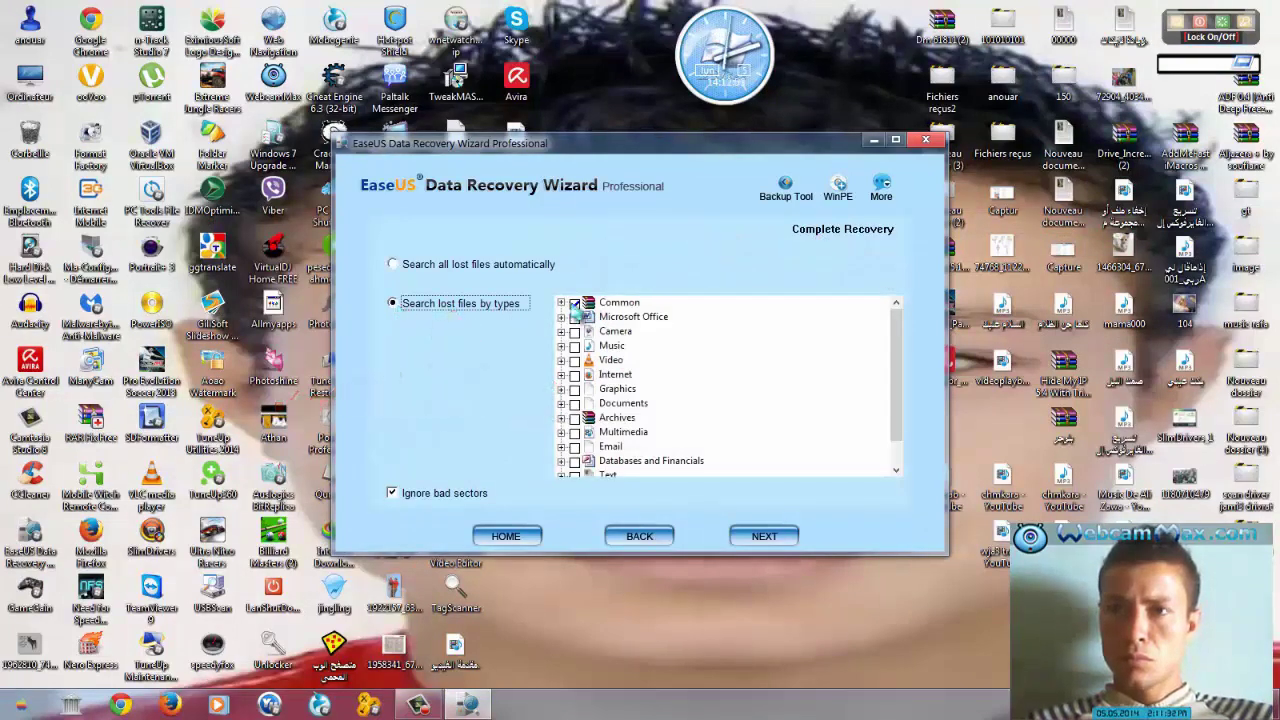
pyautogui.click(575, 303)
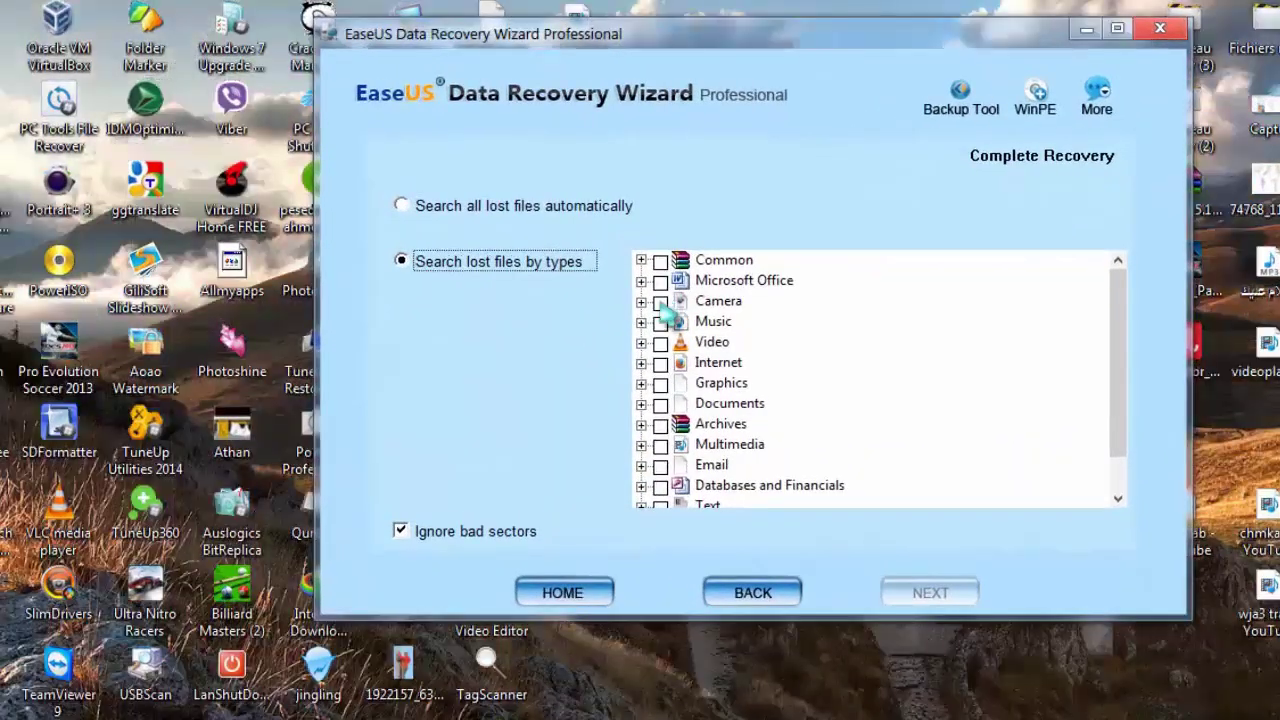
pyautogui.click(660, 302)
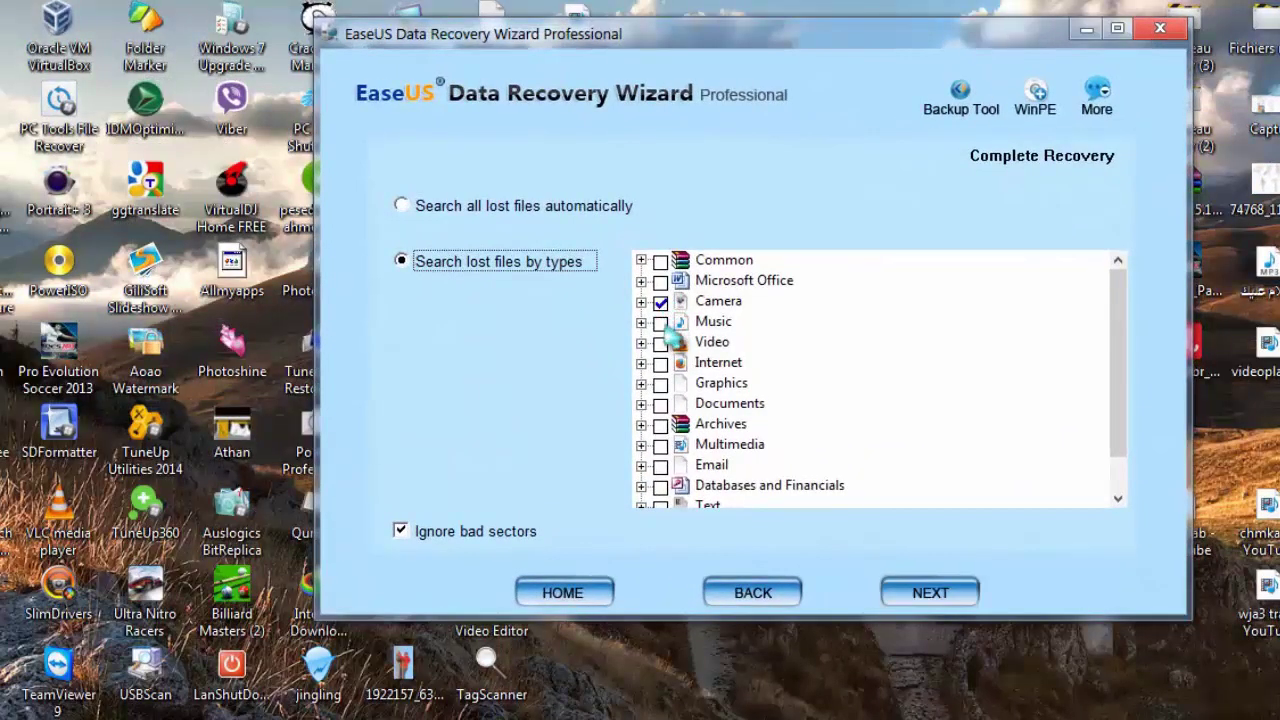
pyautogui.click(660, 343)
pyautogui.scroll(-1, 668, 400)
pyautogui.click(660, 467)
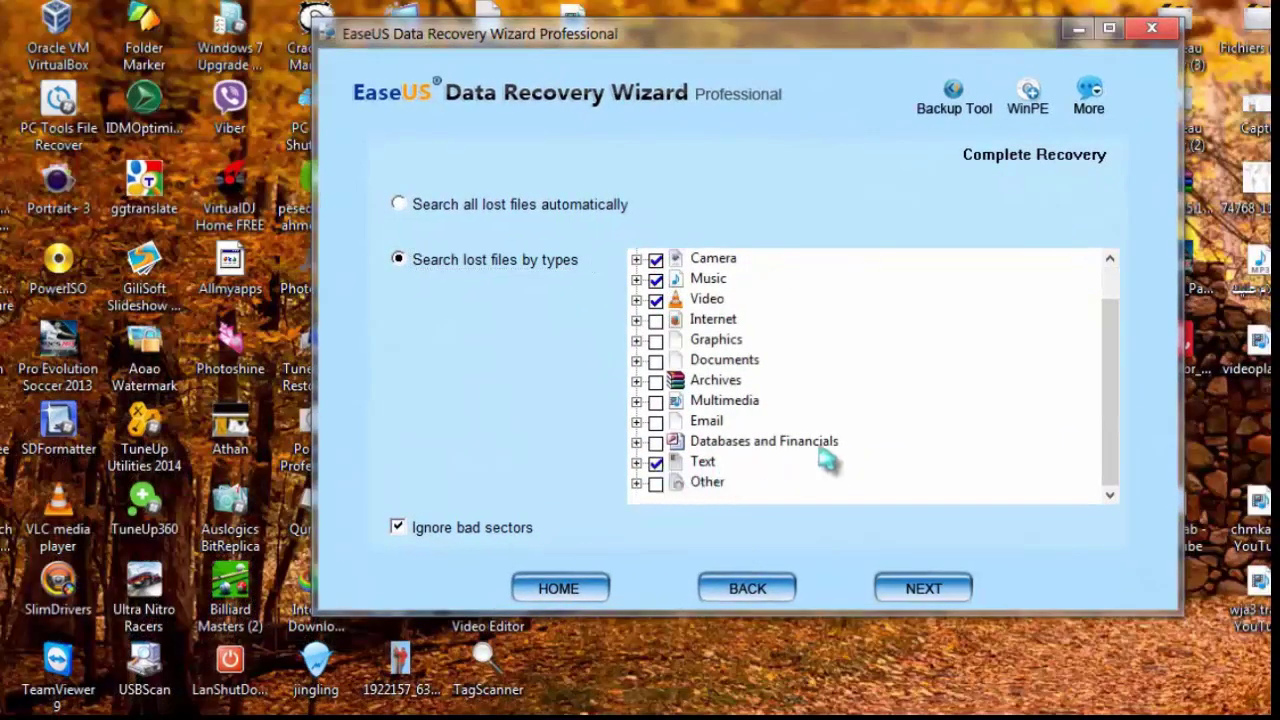
pyautogui.click(932, 596)
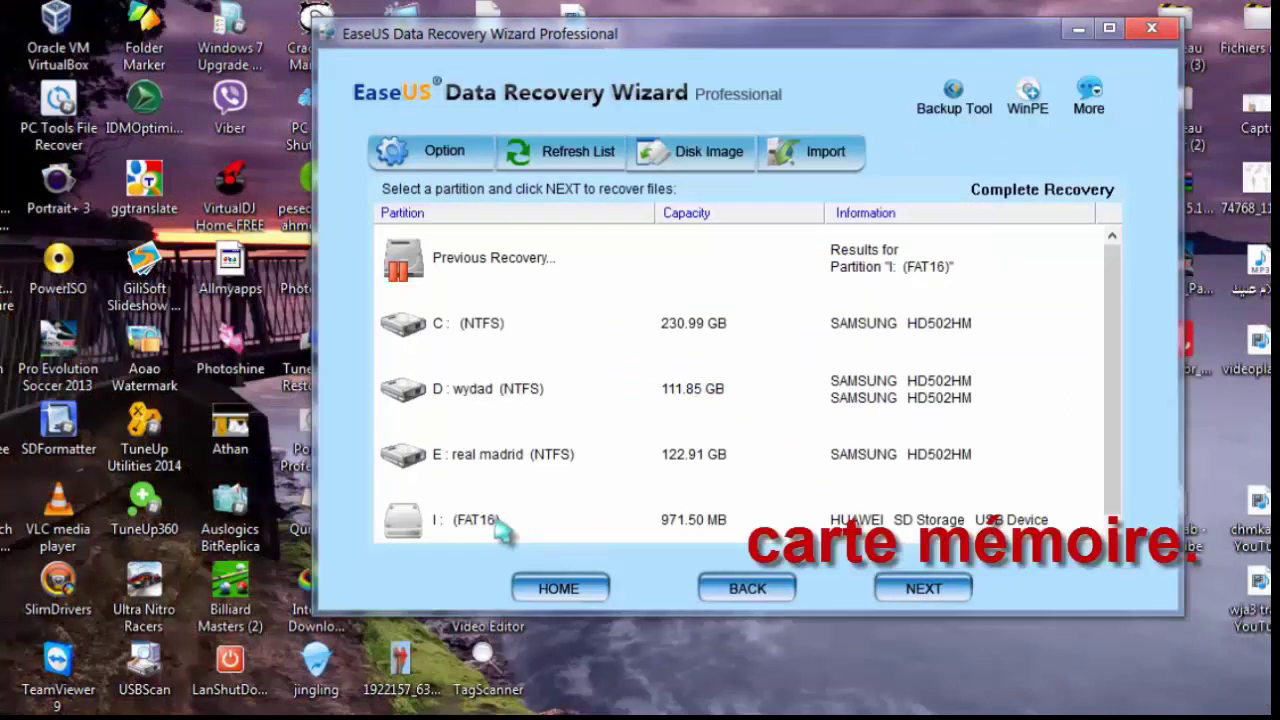
# Step: Choose the I: (FAT16) memory card partition and scan its detected Partition 1 FAT16 for lost files
pyautogui.click(500, 530)
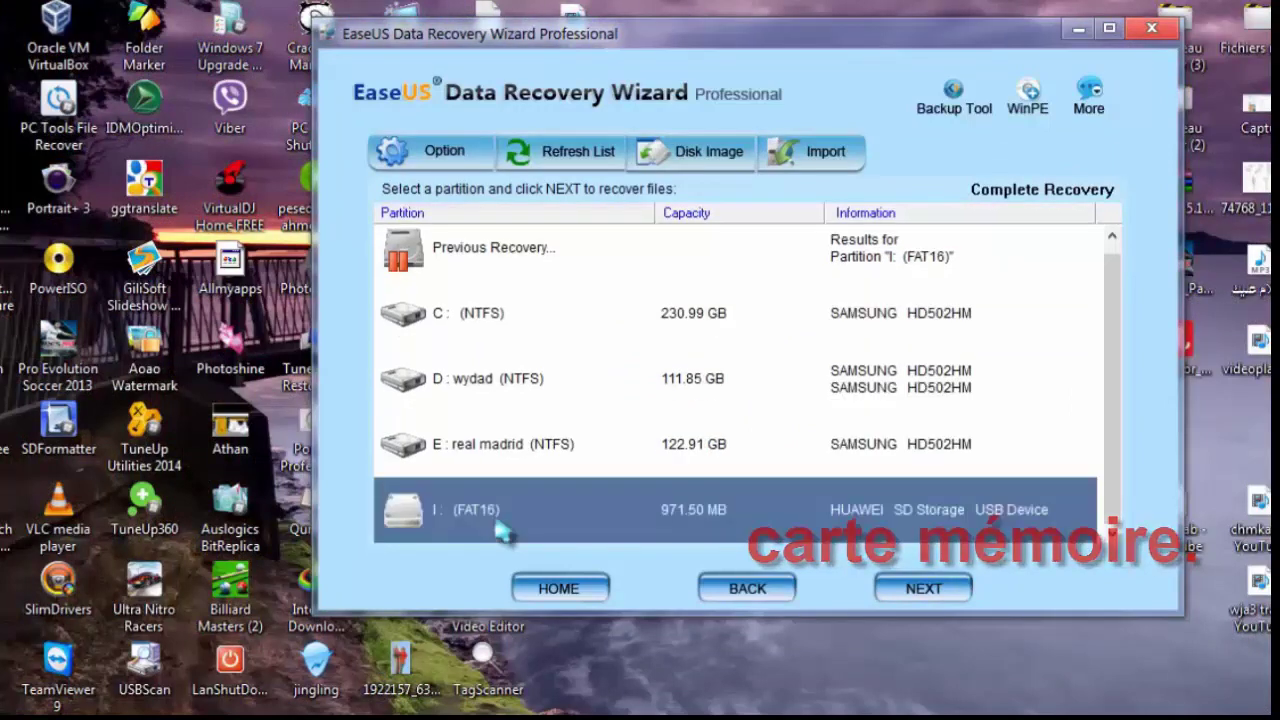
pyautogui.click(922, 590)
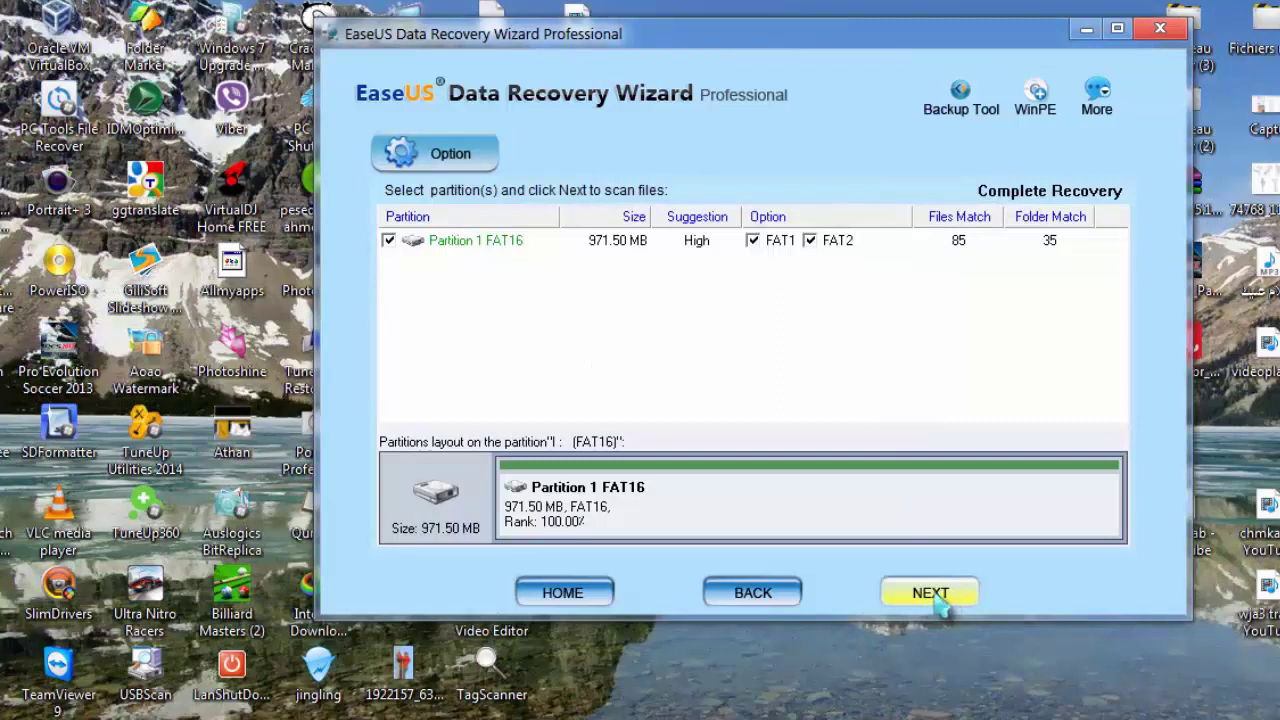
pyautogui.click(938, 597)
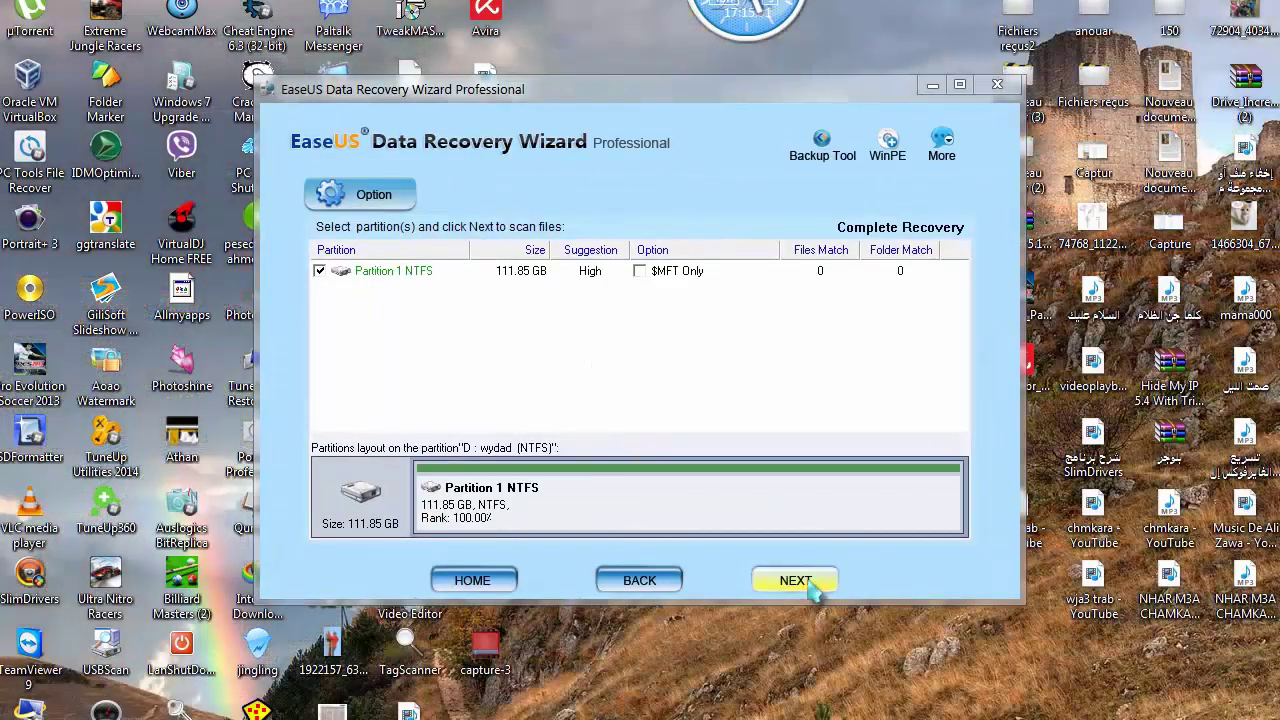
pyautogui.click(805, 590)
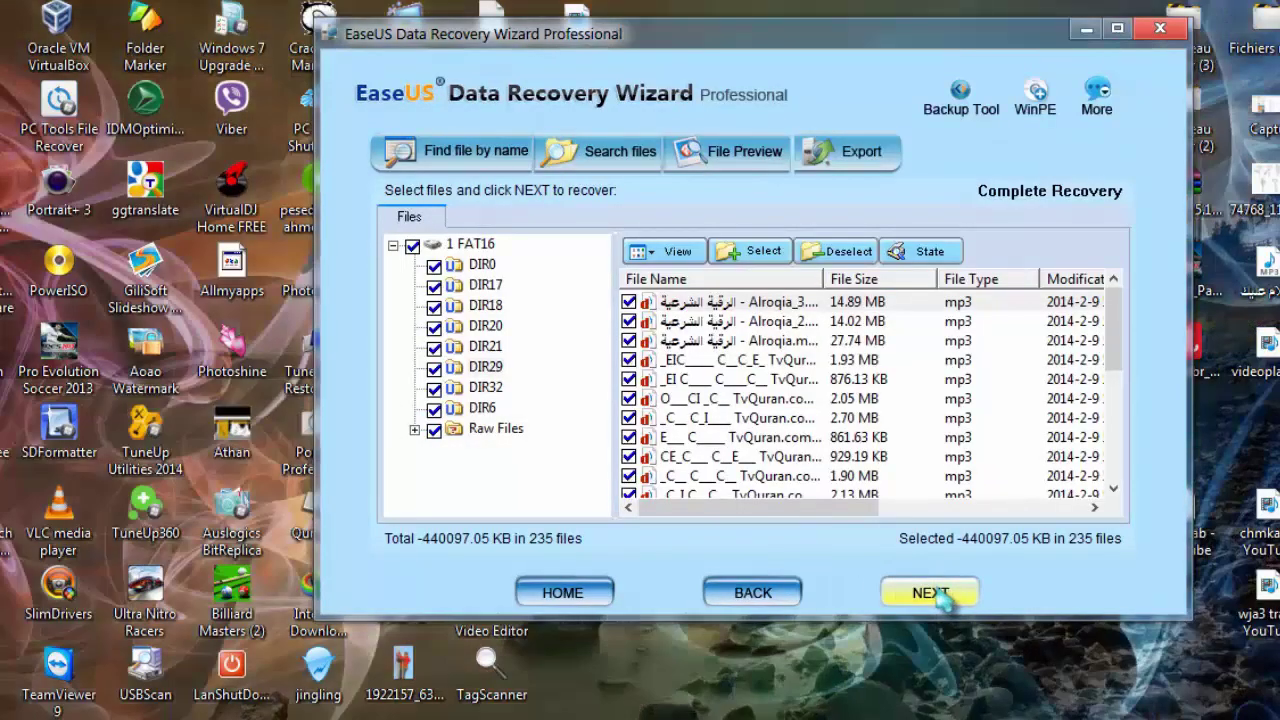
# Step: Recover all the found files, with Bureau as the save location
pyautogui.click(940, 595)
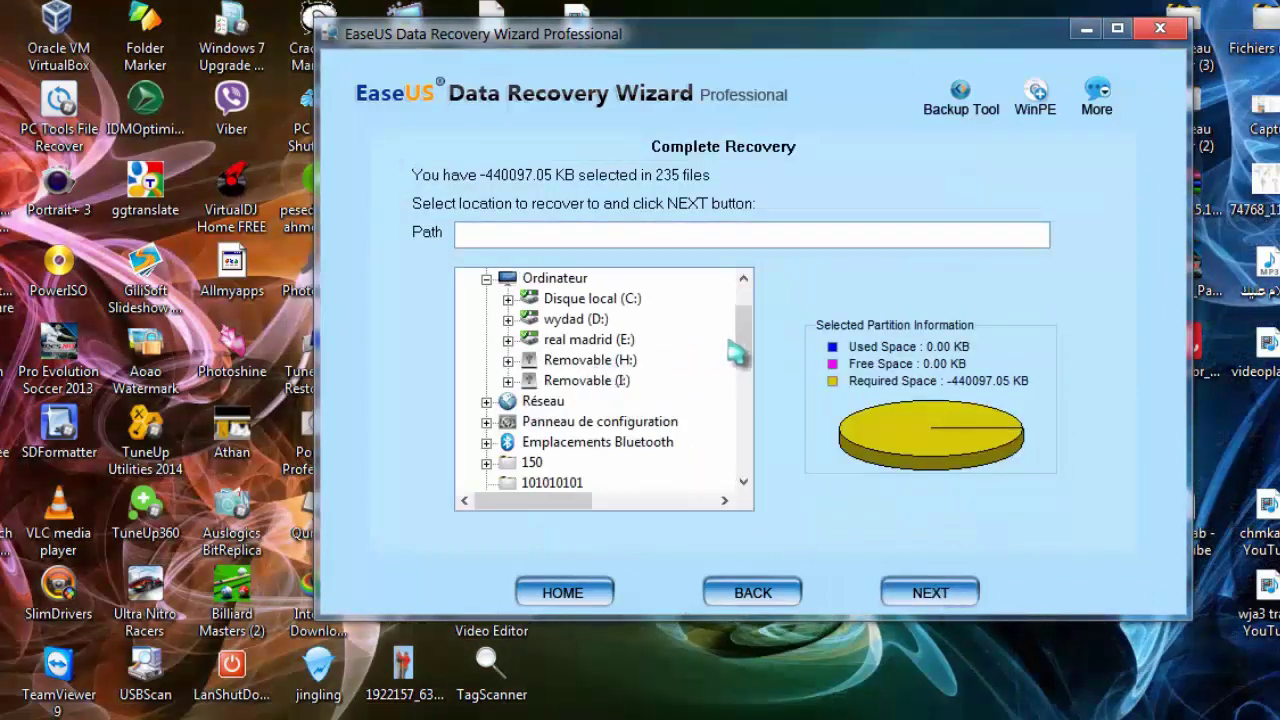
pyautogui.scroll(1, 748, 358)
pyautogui.click(524, 281)
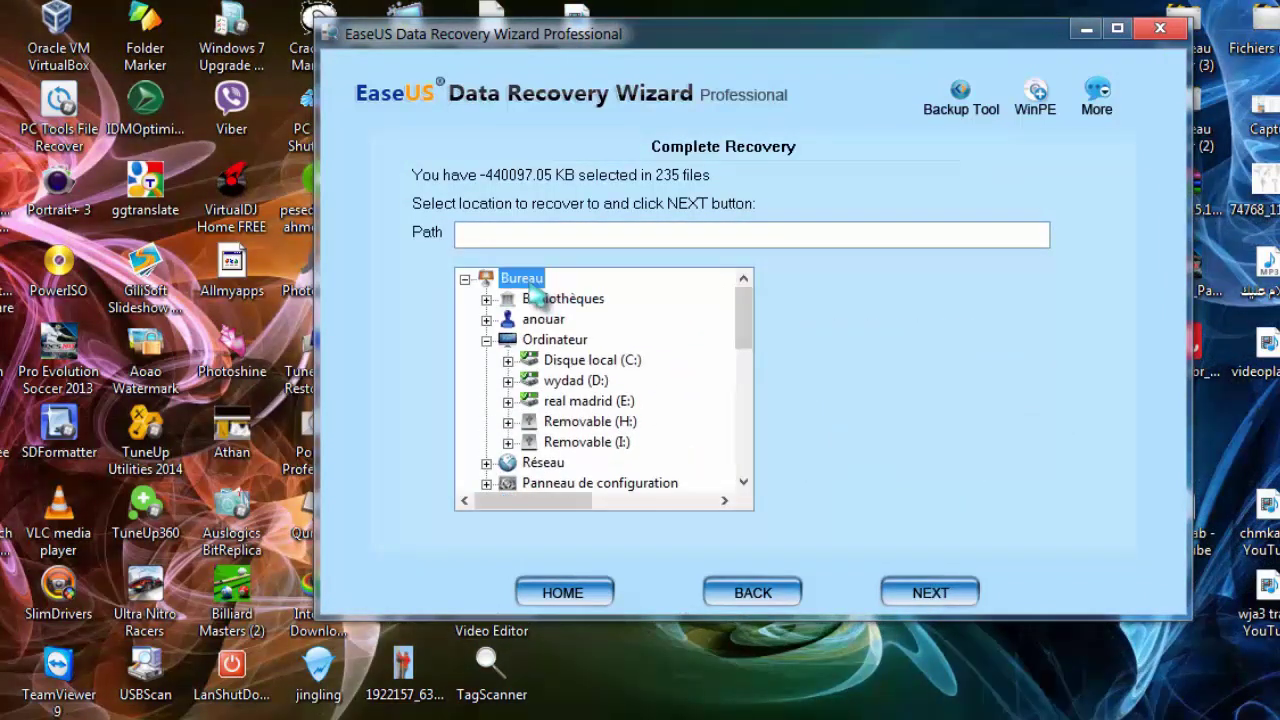
pyautogui.click(955, 595)
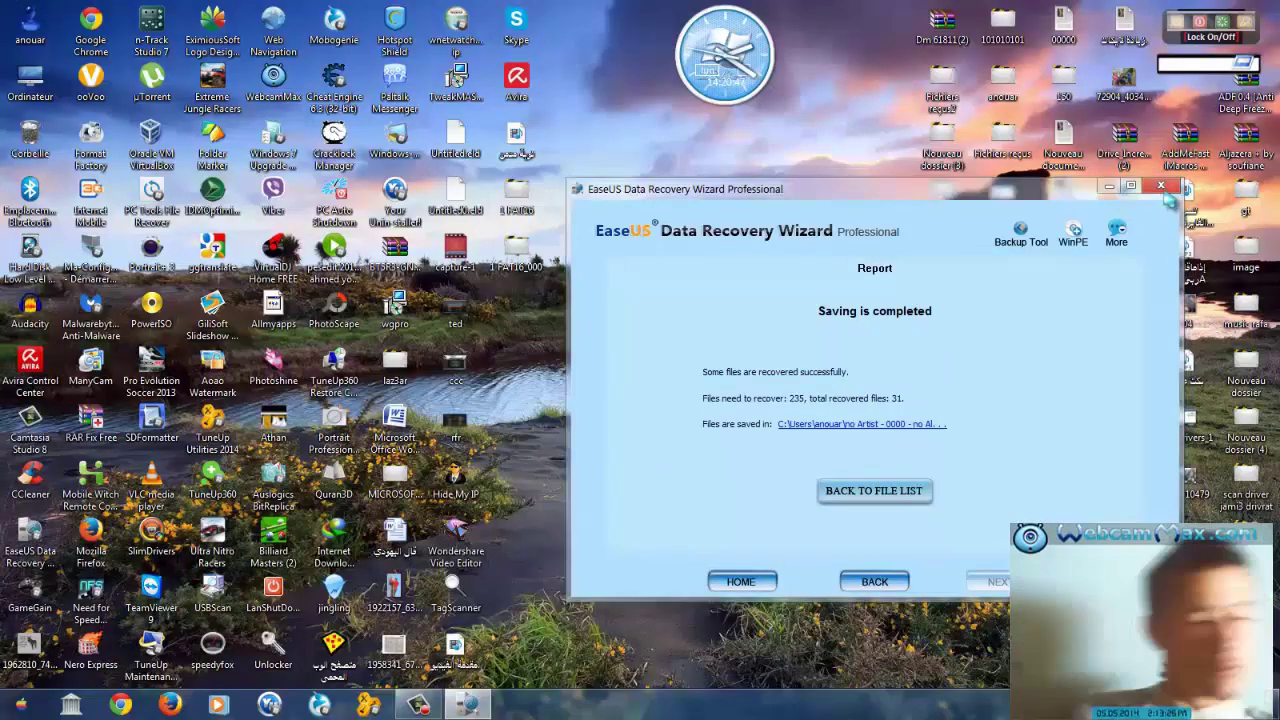
# Step: Exit the recovery wizard and move the recovered 1 FAT16 folder to an empty area of the desktop
pyautogui.click(1161, 188)
pyautogui.click(870, 438)
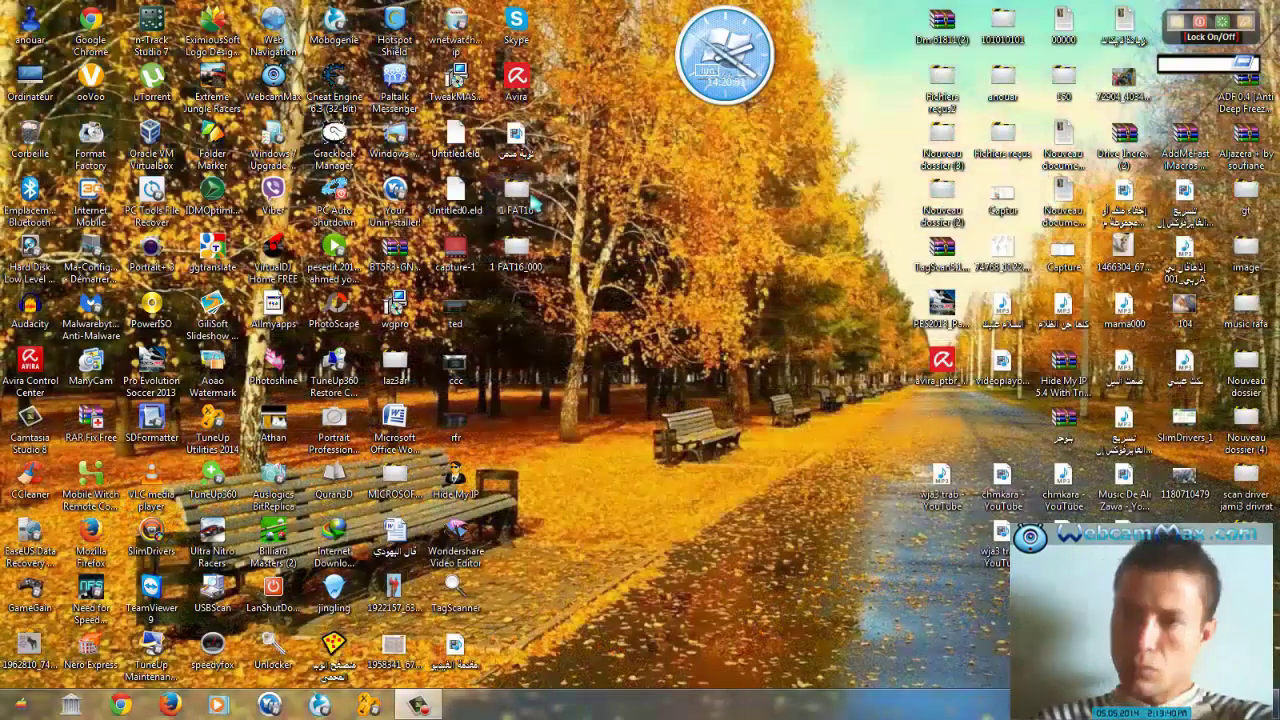
pyautogui.moveTo(512, 206); pyautogui.dragTo(640, 370)
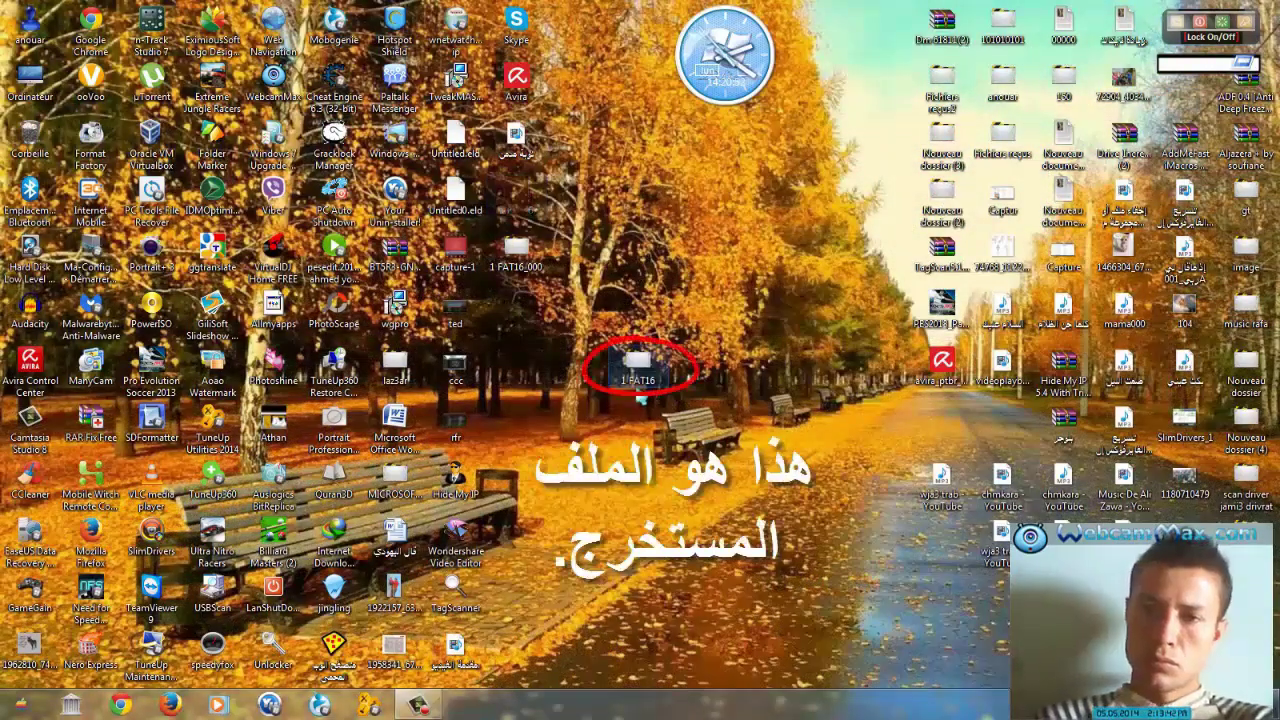
# Step: Open the 1 FAT16 folder and show its contents as large icons (Grandes icônes)
pyautogui.doubleClick(640, 370)
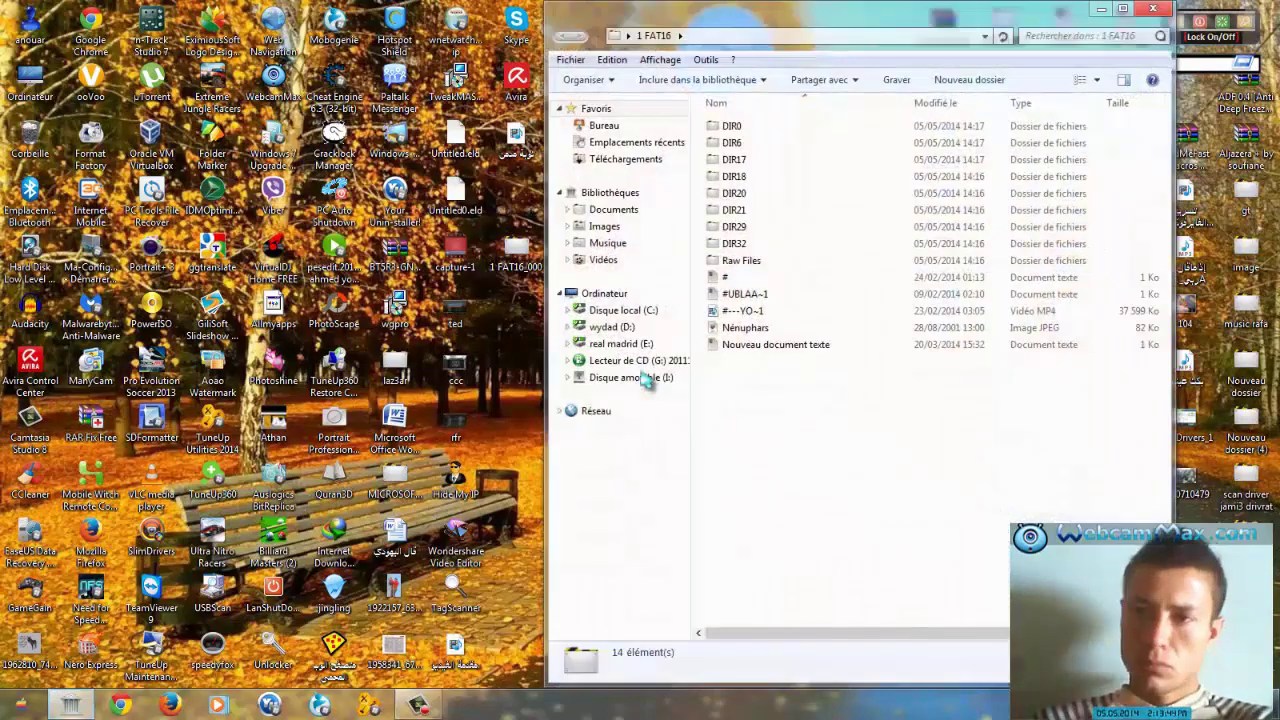
pyautogui.click(1096, 80)
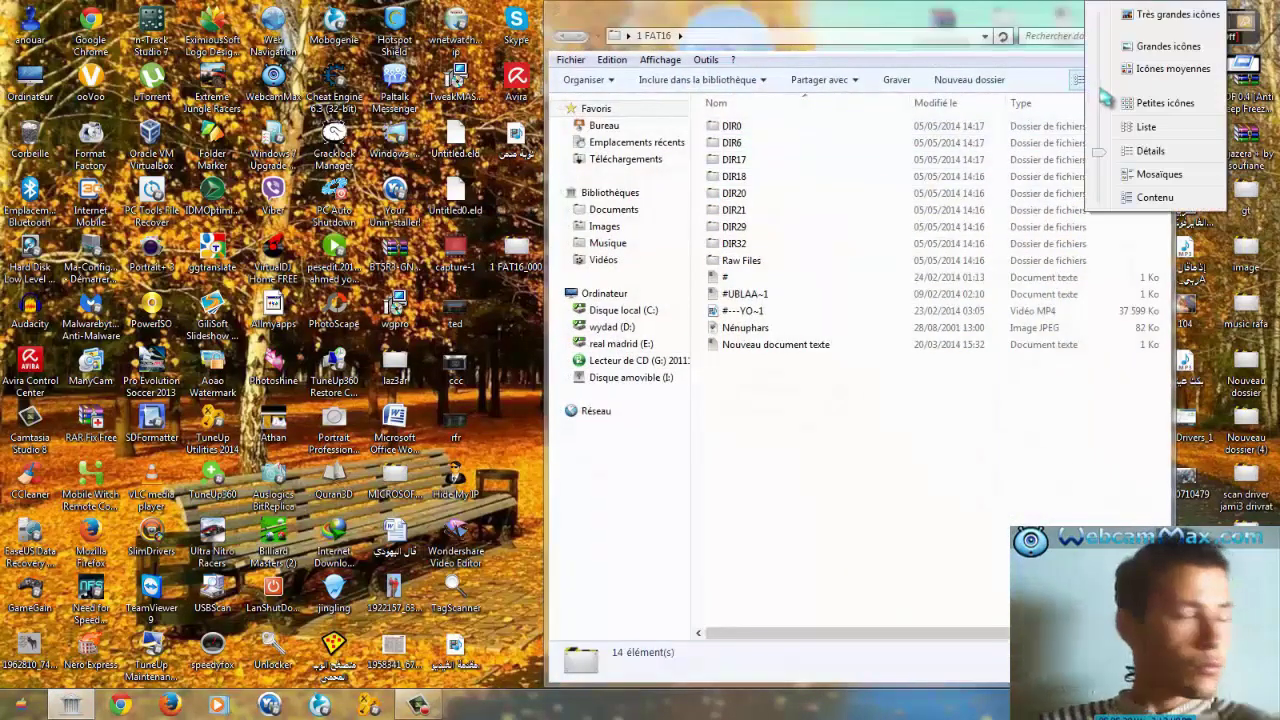
pyautogui.click(1160, 46)
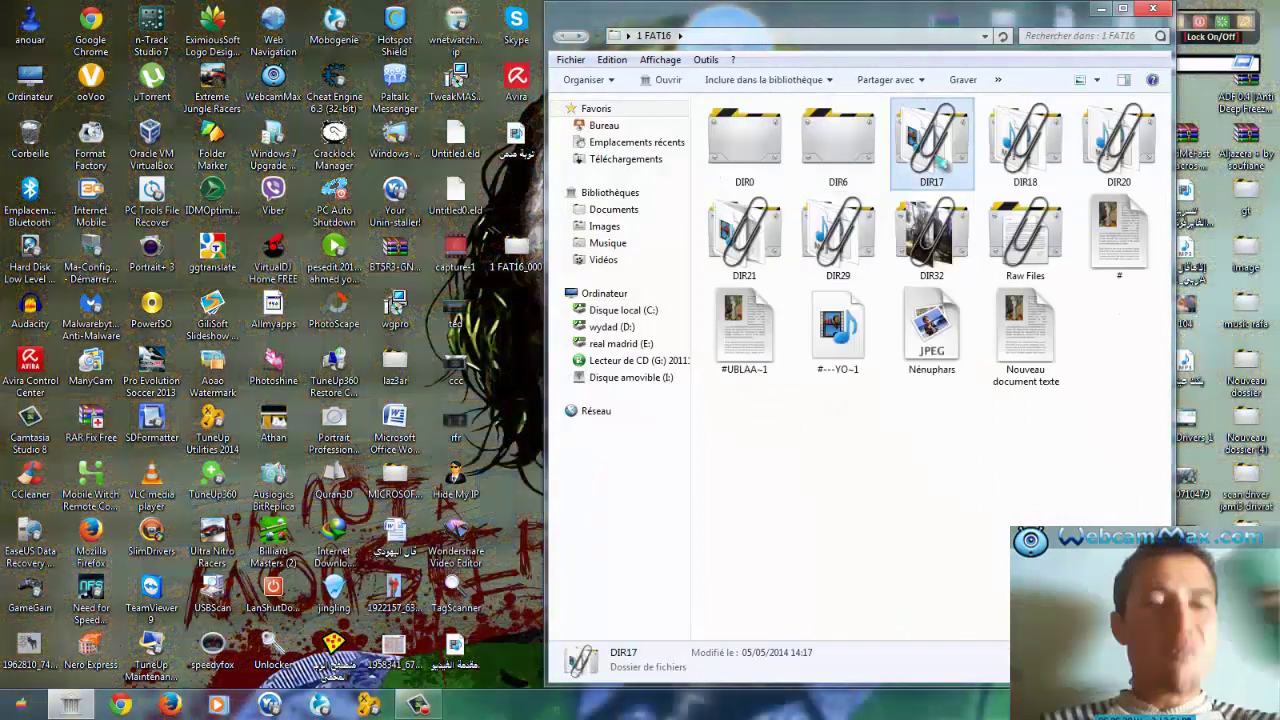
# Step: Check the recovered files inside the DIR17 and DIR18 folders, and return to the 1 FAT16 folder
pyautogui.doubleClick(931, 140)
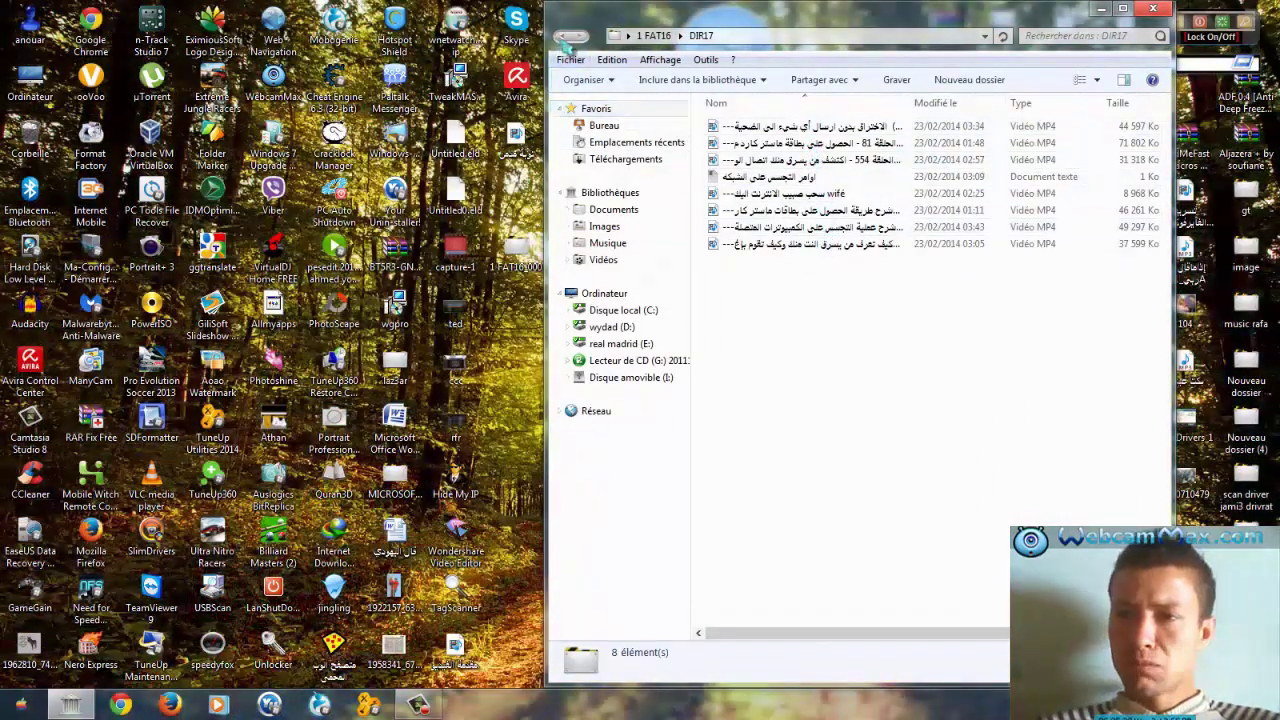
pyautogui.click(569, 37)
pyautogui.doubleClick(997, 180)
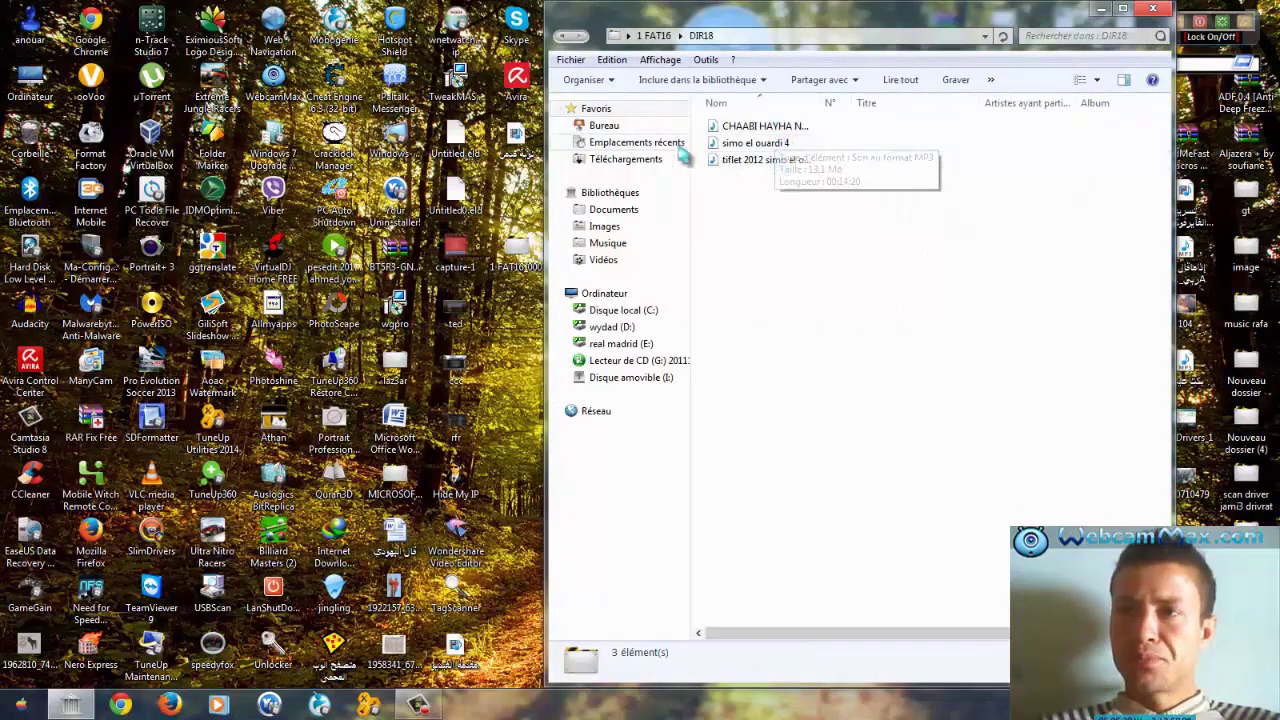
pyautogui.click(568, 38)
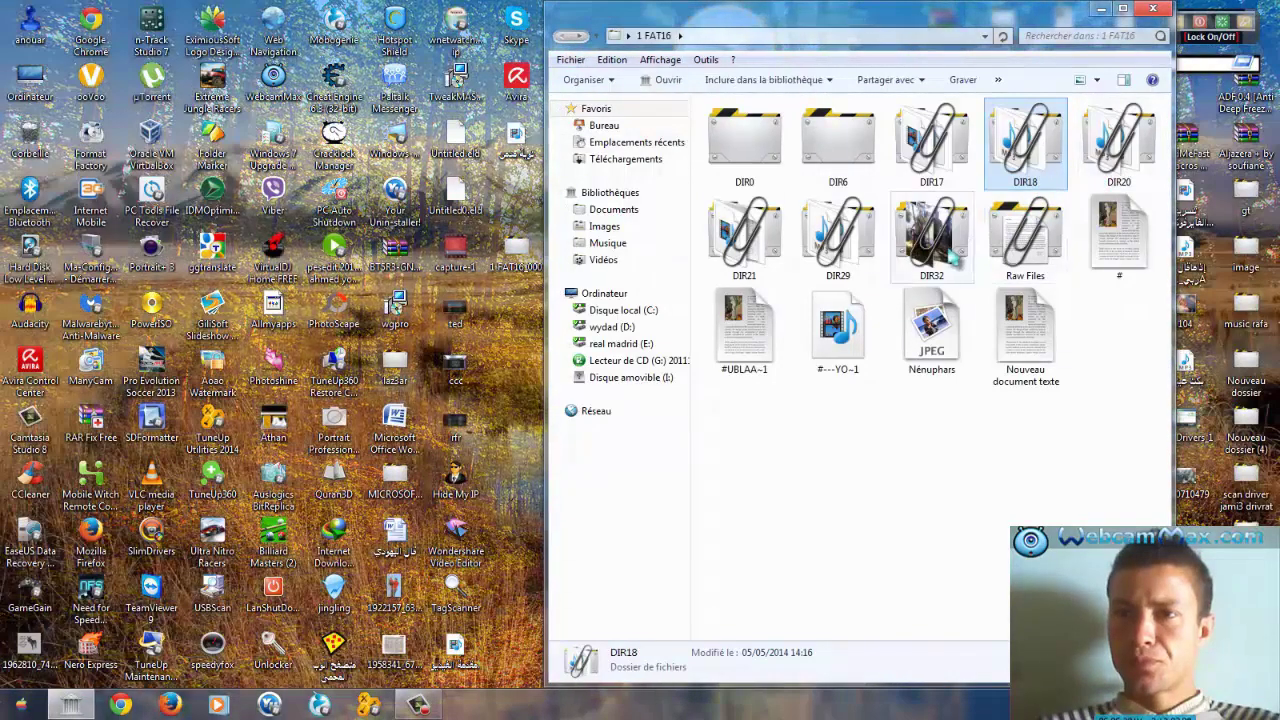
# Step: Open the DIR32 folder and view the recovered photos 104 and 20140322_125151, closing each one
pyautogui.doubleClick(945, 250)
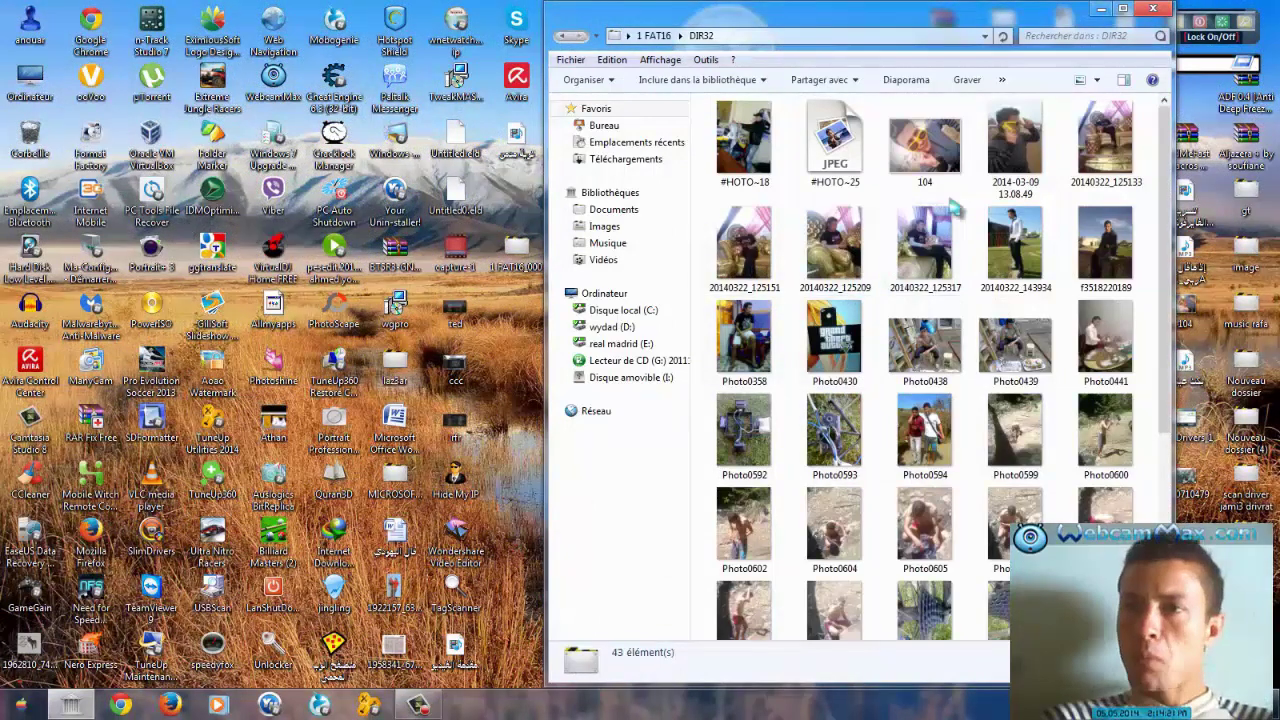
pyautogui.click(938, 177)
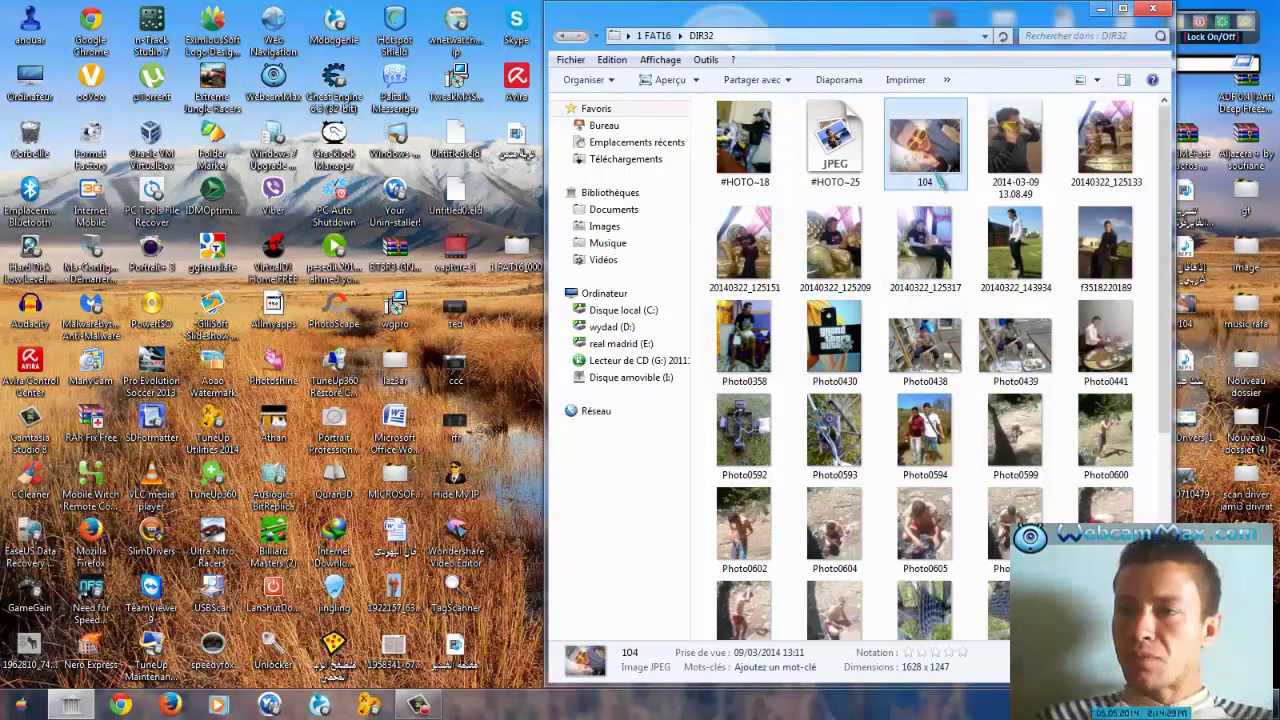
pyautogui.doubleClick(938, 177)
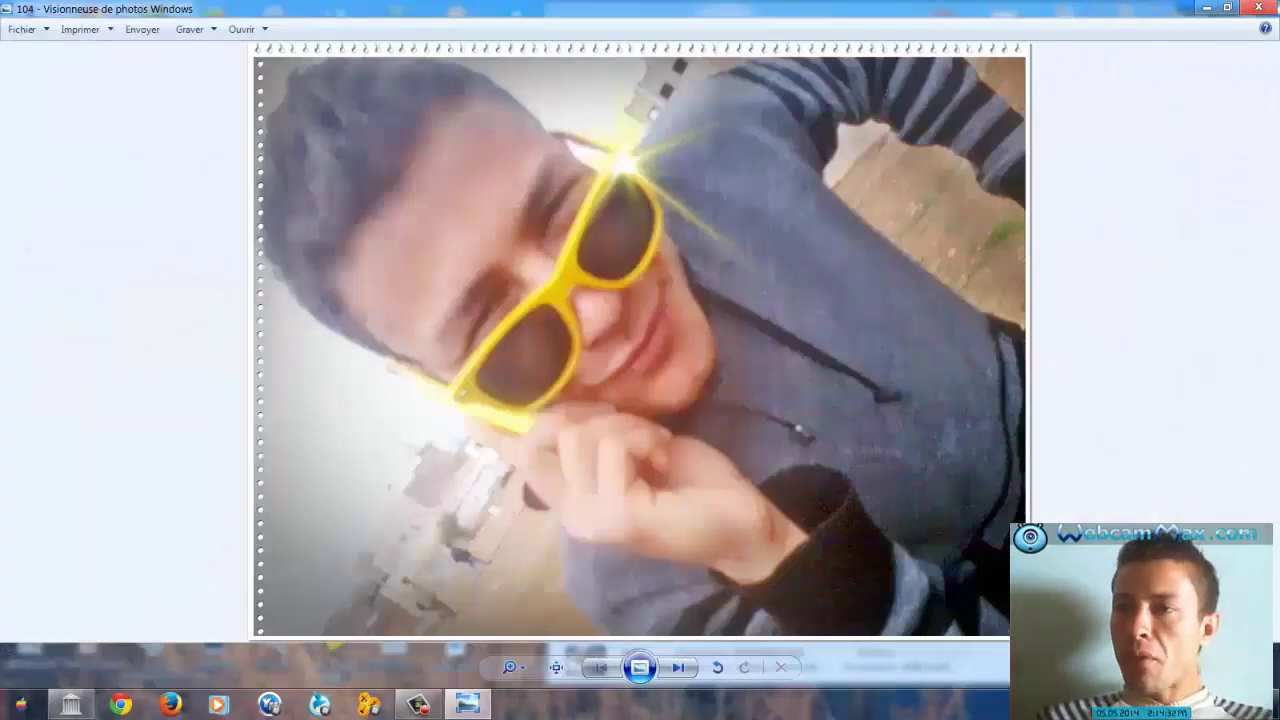
pyautogui.click(1258, 8)
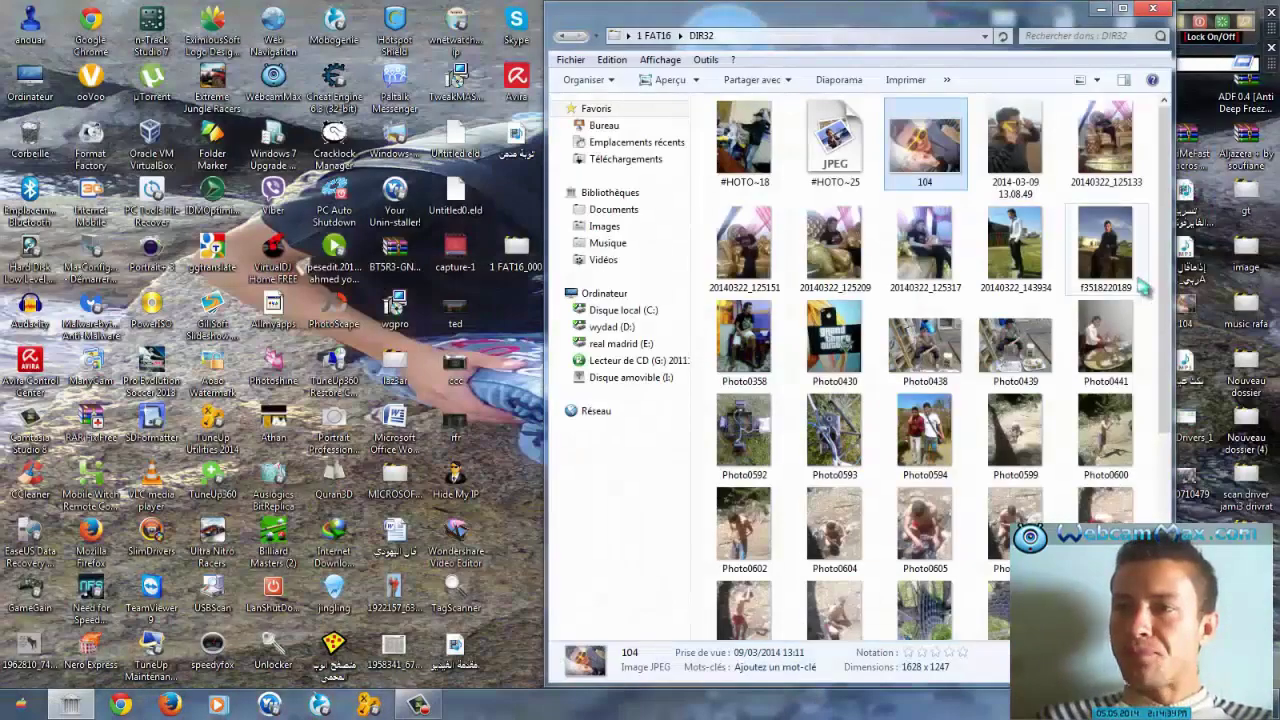
pyautogui.doubleClick(766, 270)
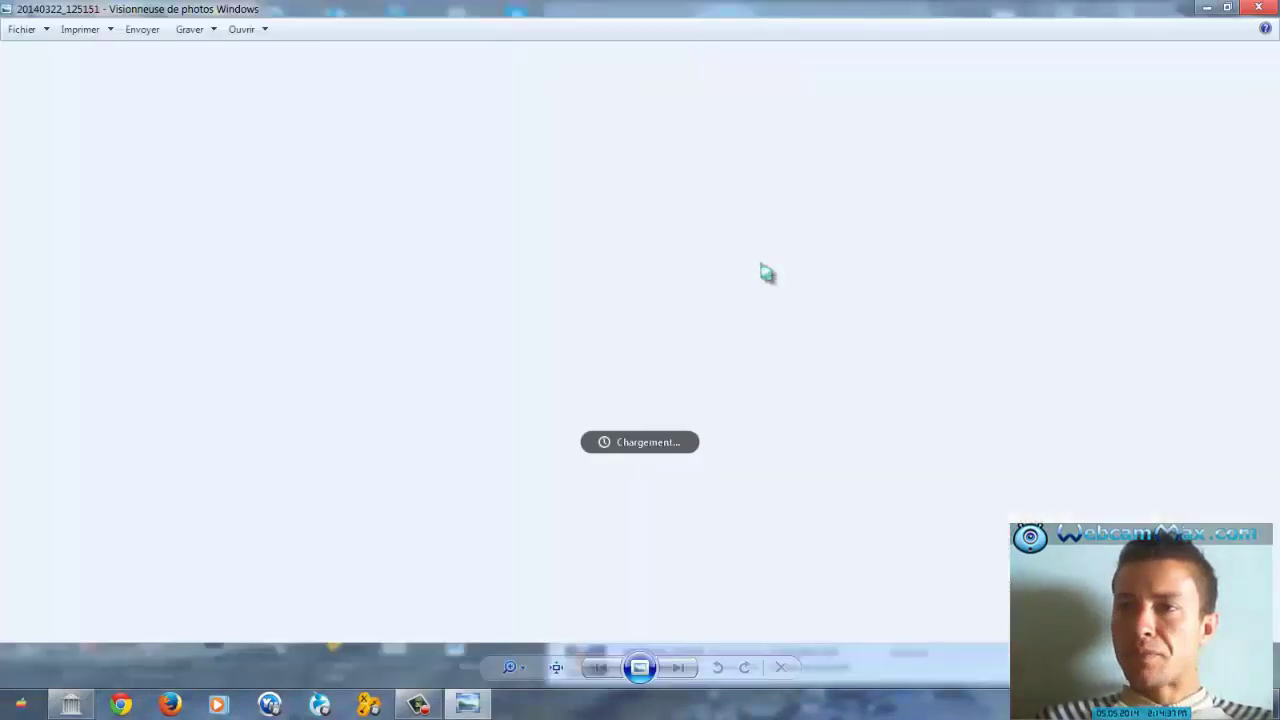
pyautogui.click(1258, 8)
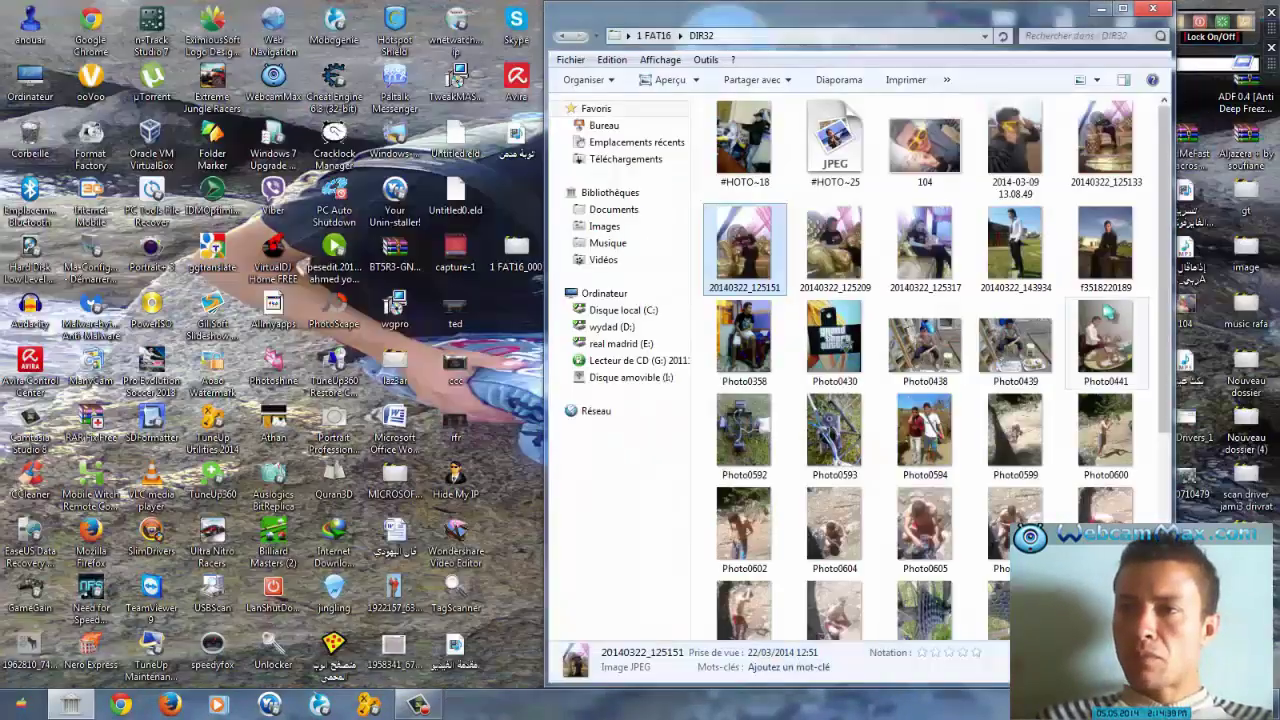
# Step: Look through the remaining photos in DIR32 and go back to the 1 FAT16 folder
pyautogui.scroll(-2, 983, 474)
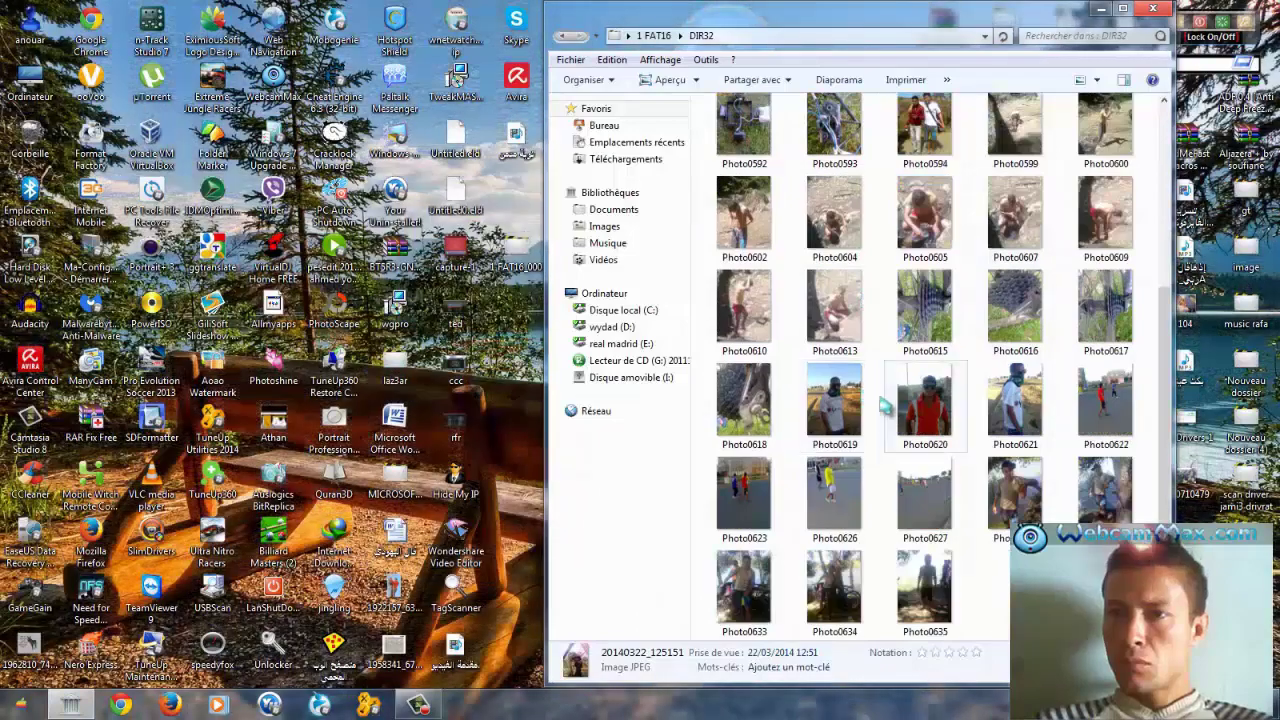
pyautogui.scroll(2, 1000, 380)
pyautogui.click(1103, 362)
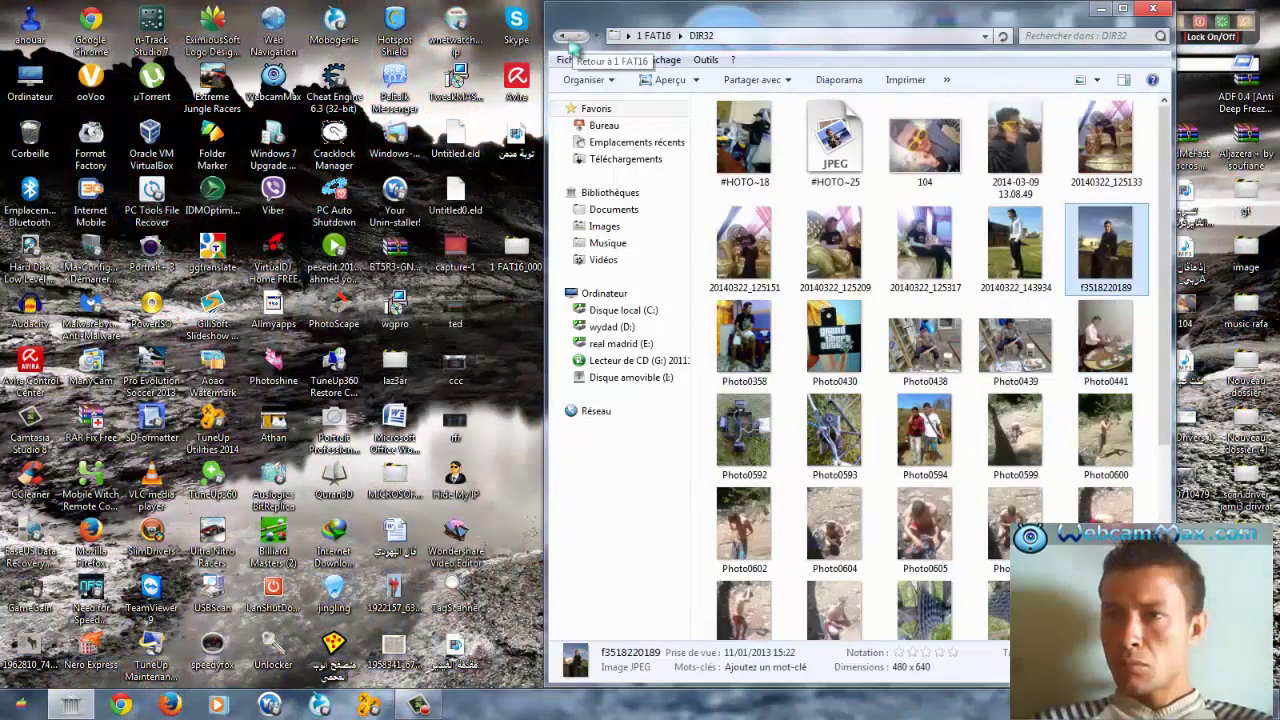
pyautogui.click(570, 36)
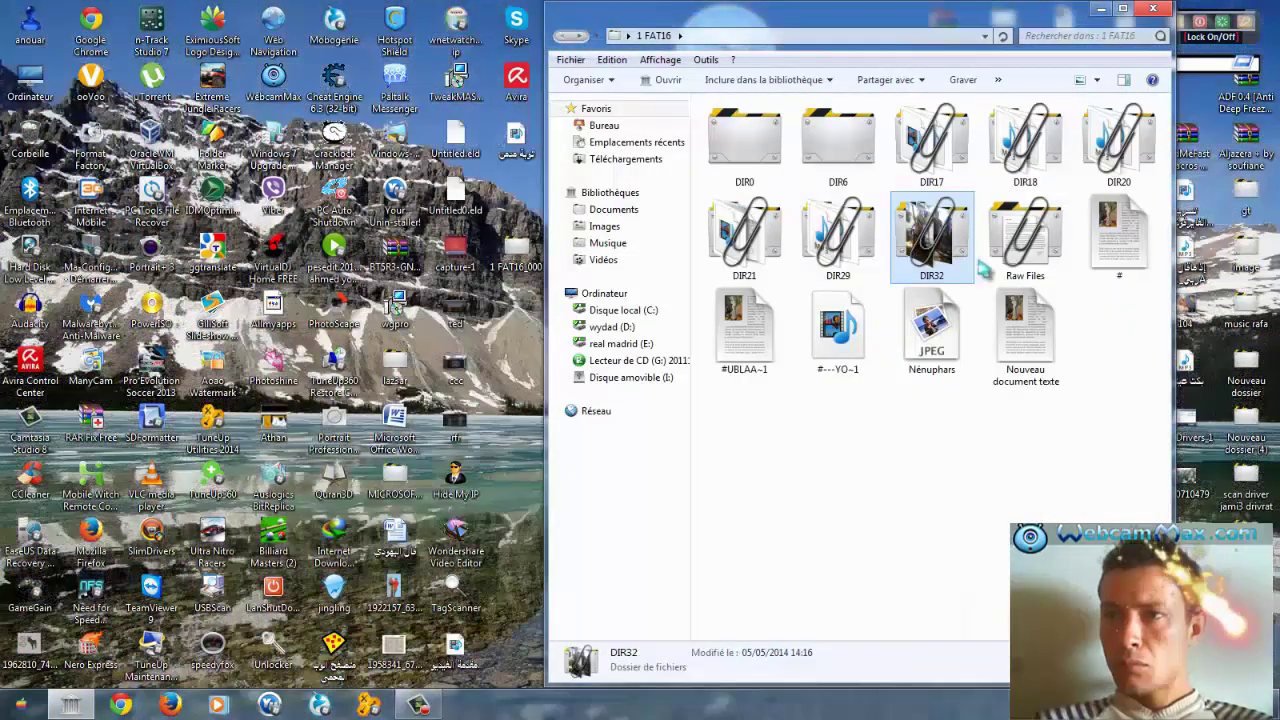
# Step: Examine the JPEG Graphics file and MP3 Music file folders inside Raw Files, and return to the 1 FAT16 folder
pyautogui.doubleClick(1001, 262)
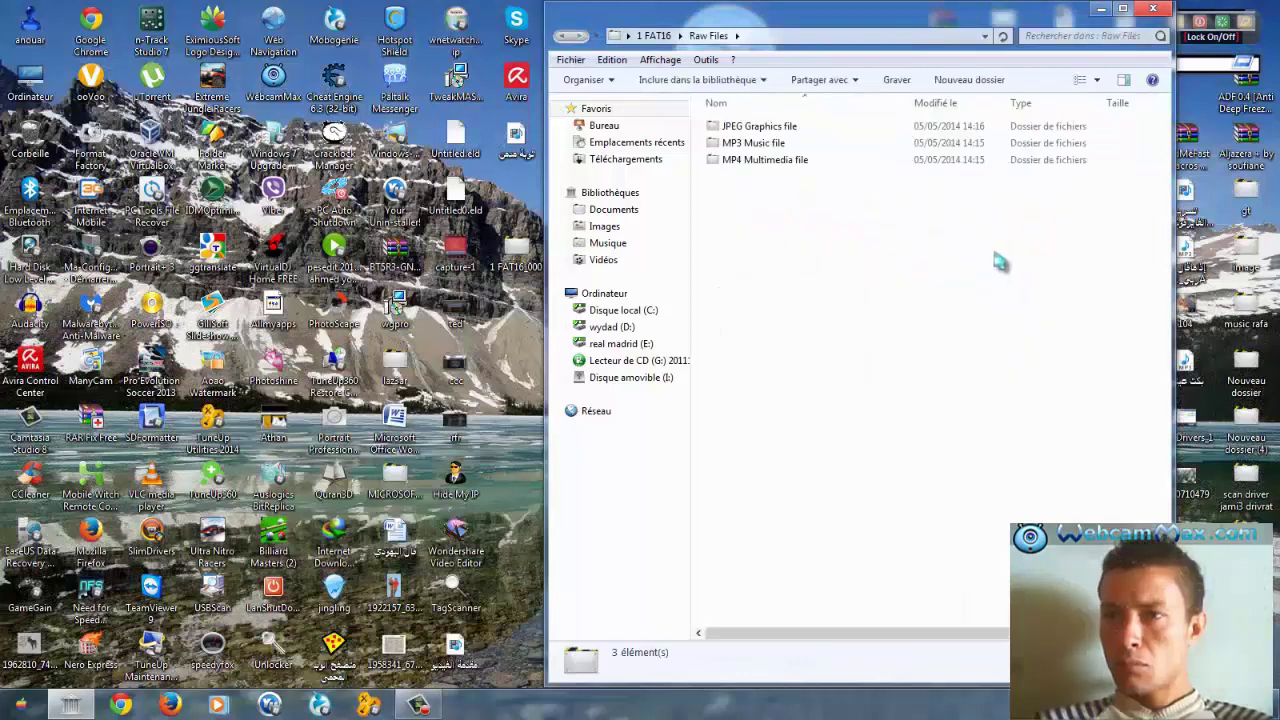
pyautogui.doubleClick(770, 128)
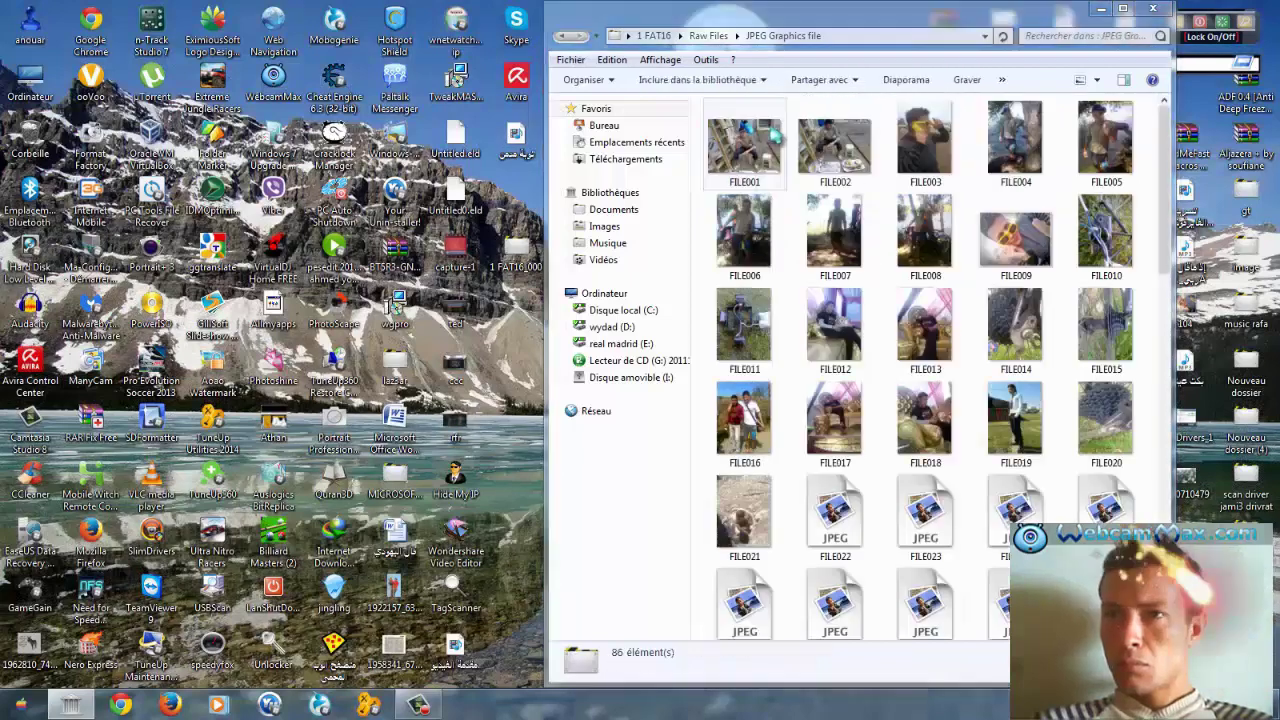
pyautogui.scroll(-10, 915, 388)
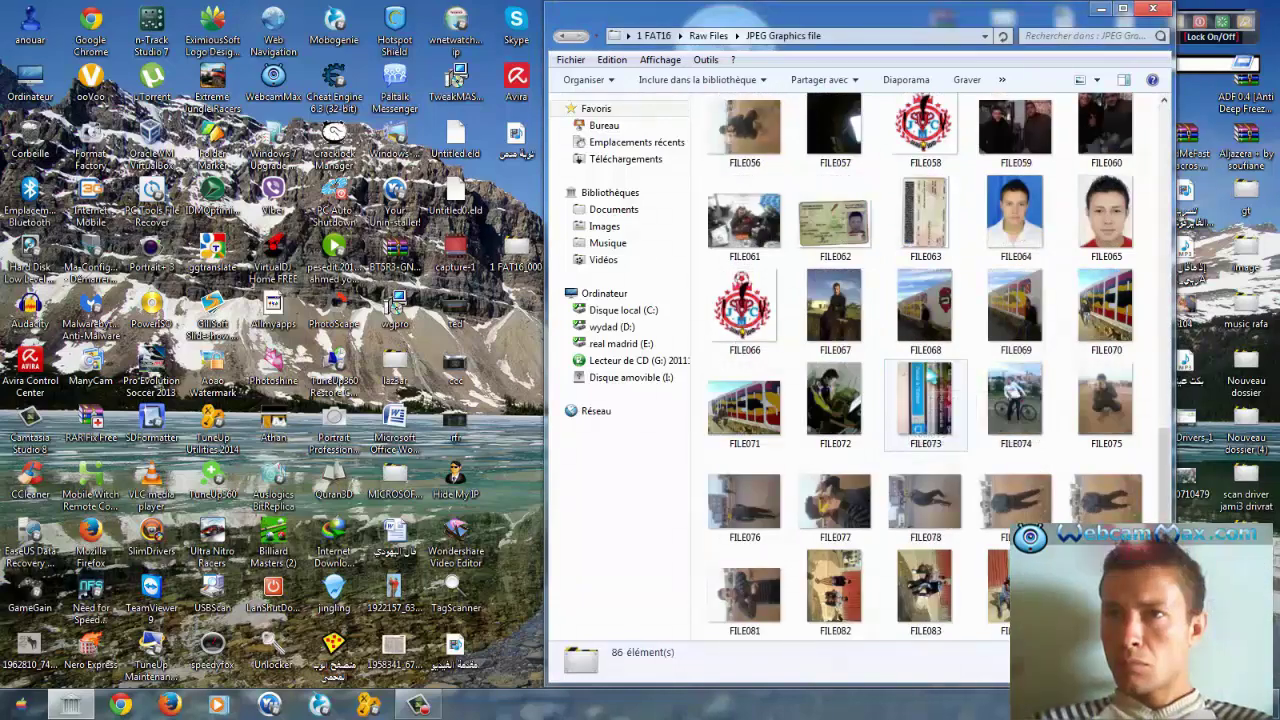
pyautogui.press('BackSpace')
pyautogui.doubleClick(740, 143)
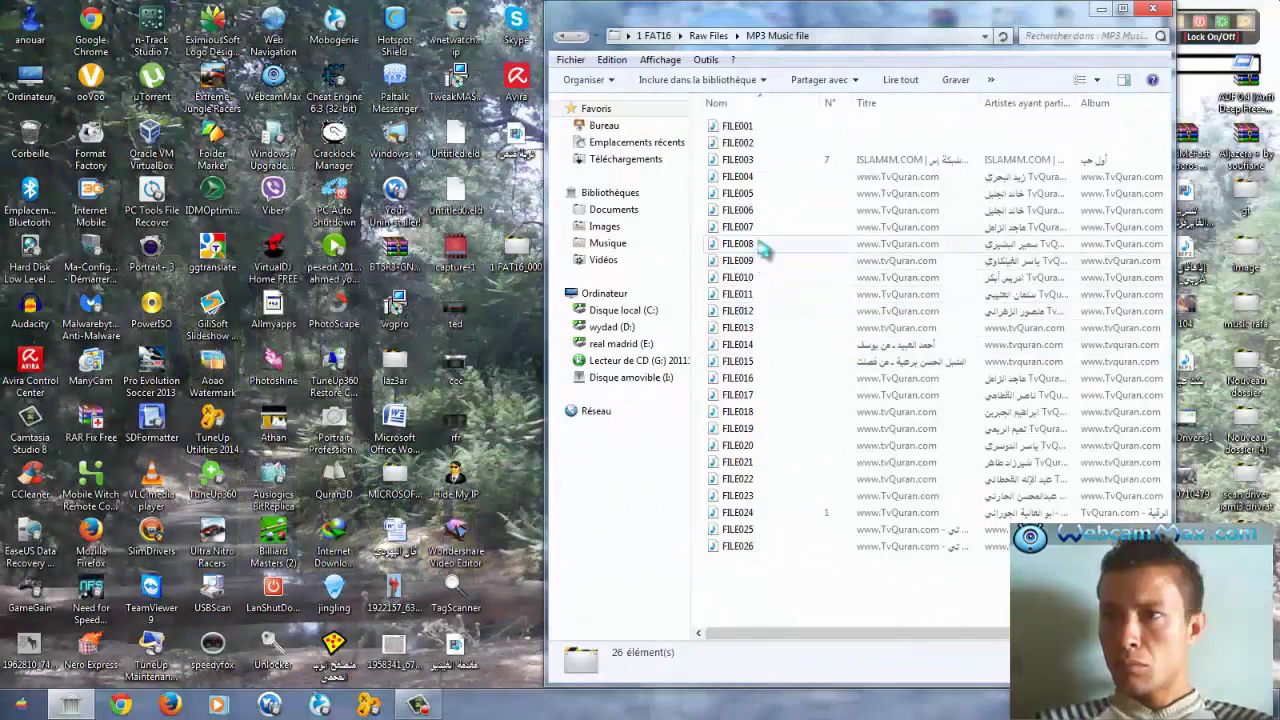
pyautogui.click(566, 36)
pyautogui.click(566, 36)
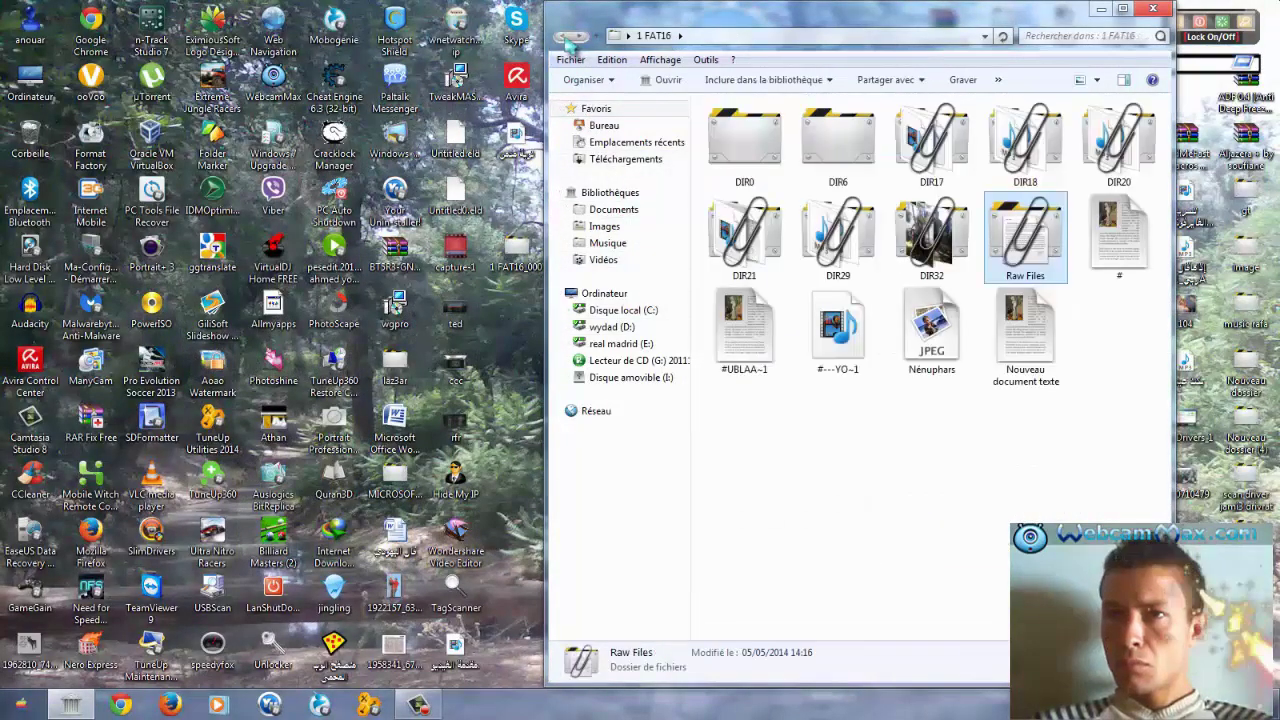
# Step: Read the recovered text file Nouveau document texte and close it
pyautogui.doubleClick(1015, 362)
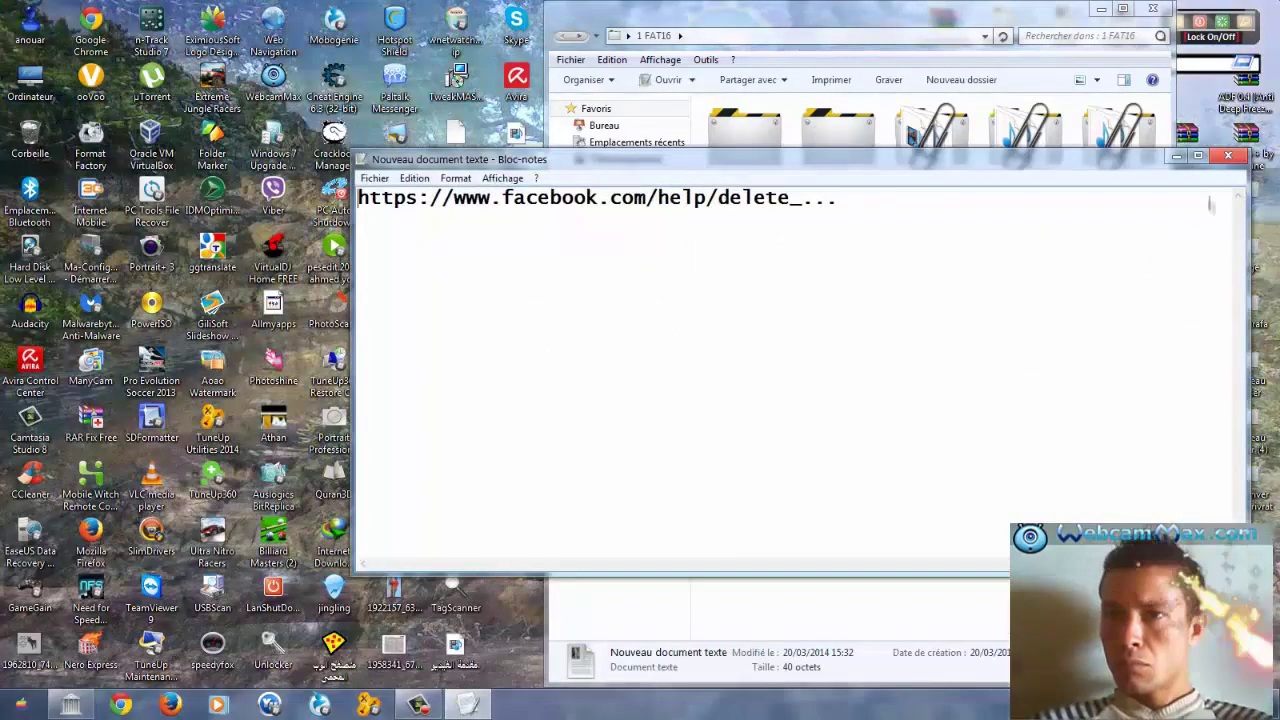
pyautogui.click(1228, 156)
pyautogui.press('Left')
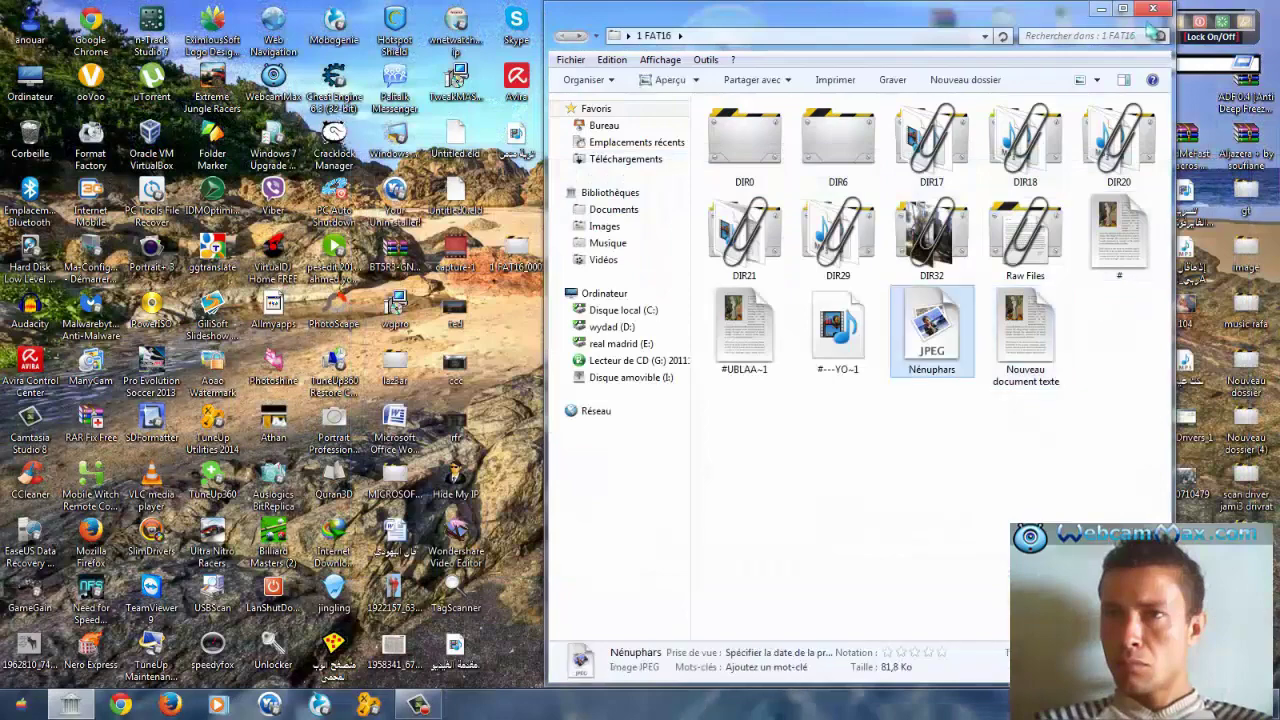
# Step: Close the 1 FAT16 folder window and refresh the desktop
pyautogui.click(1153, 10)
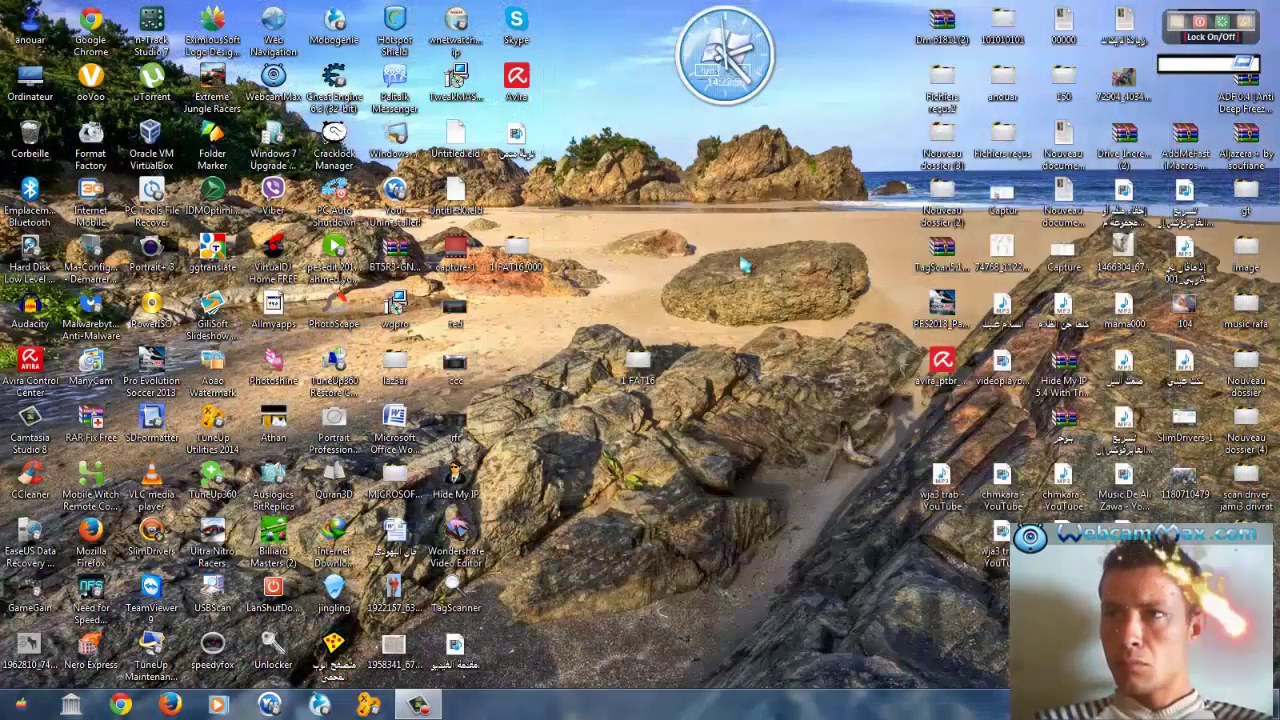
pyautogui.rightClick(736, 264)
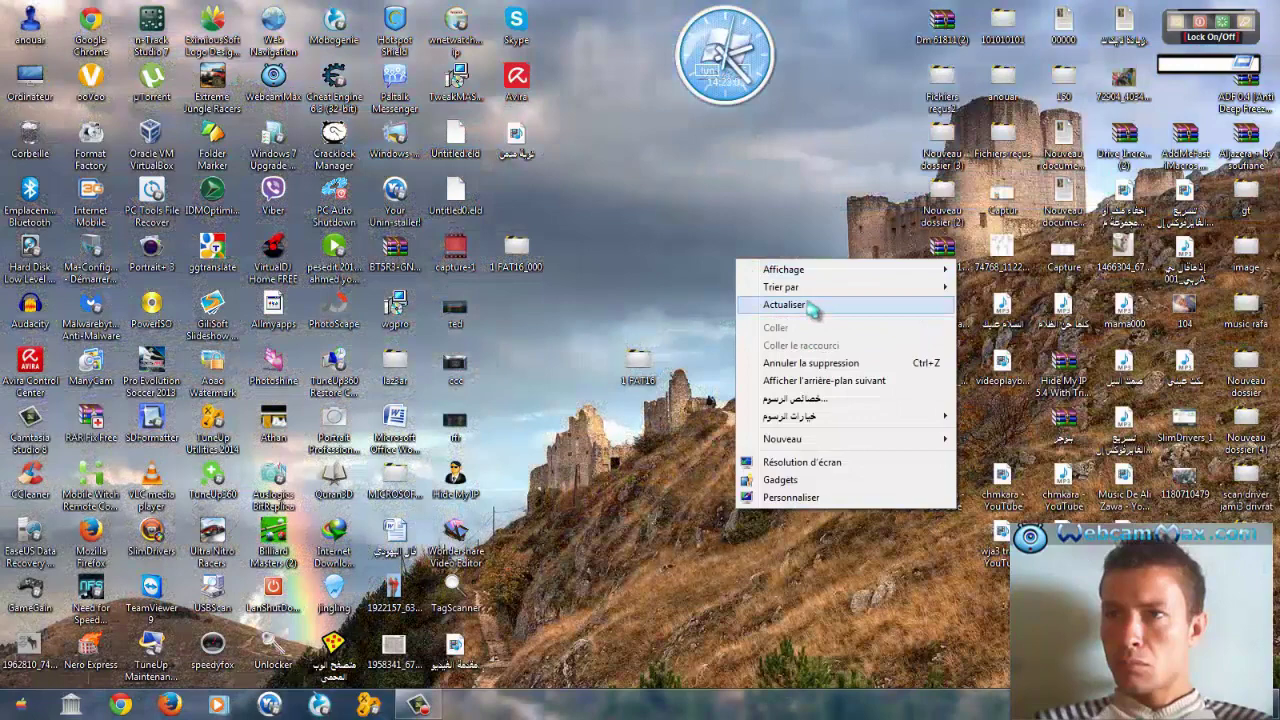
pyautogui.click(811, 309)
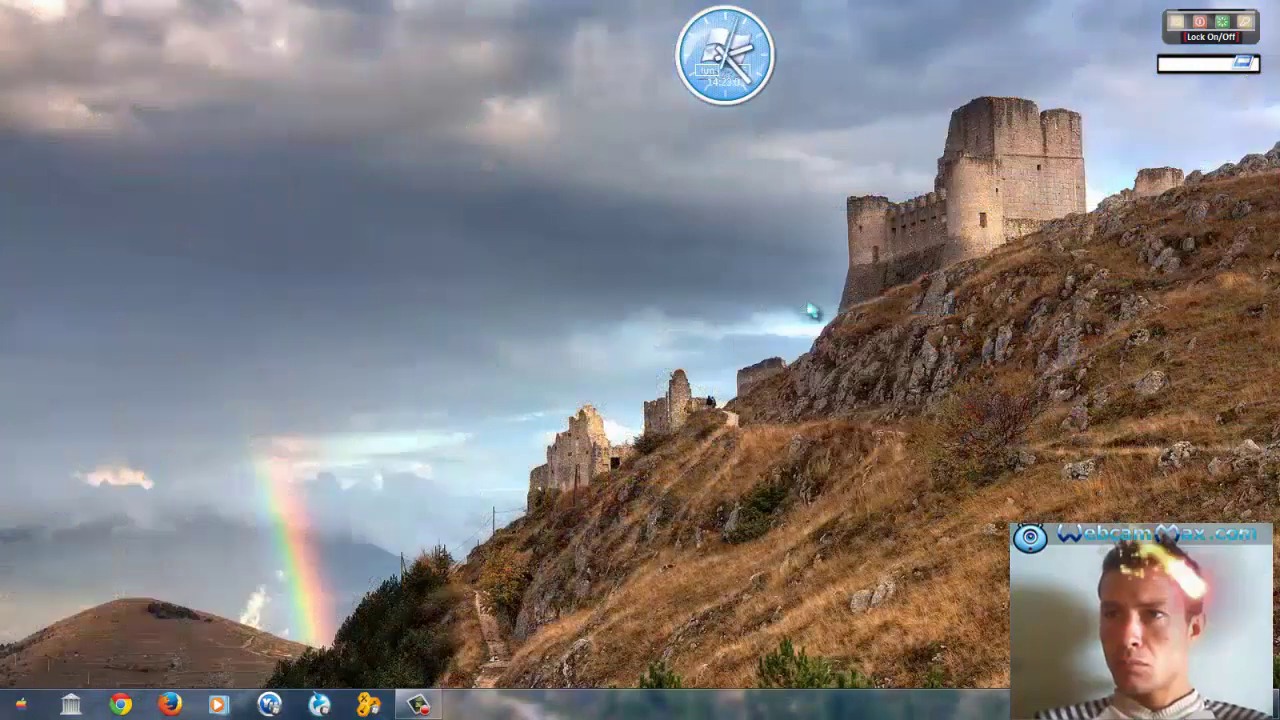